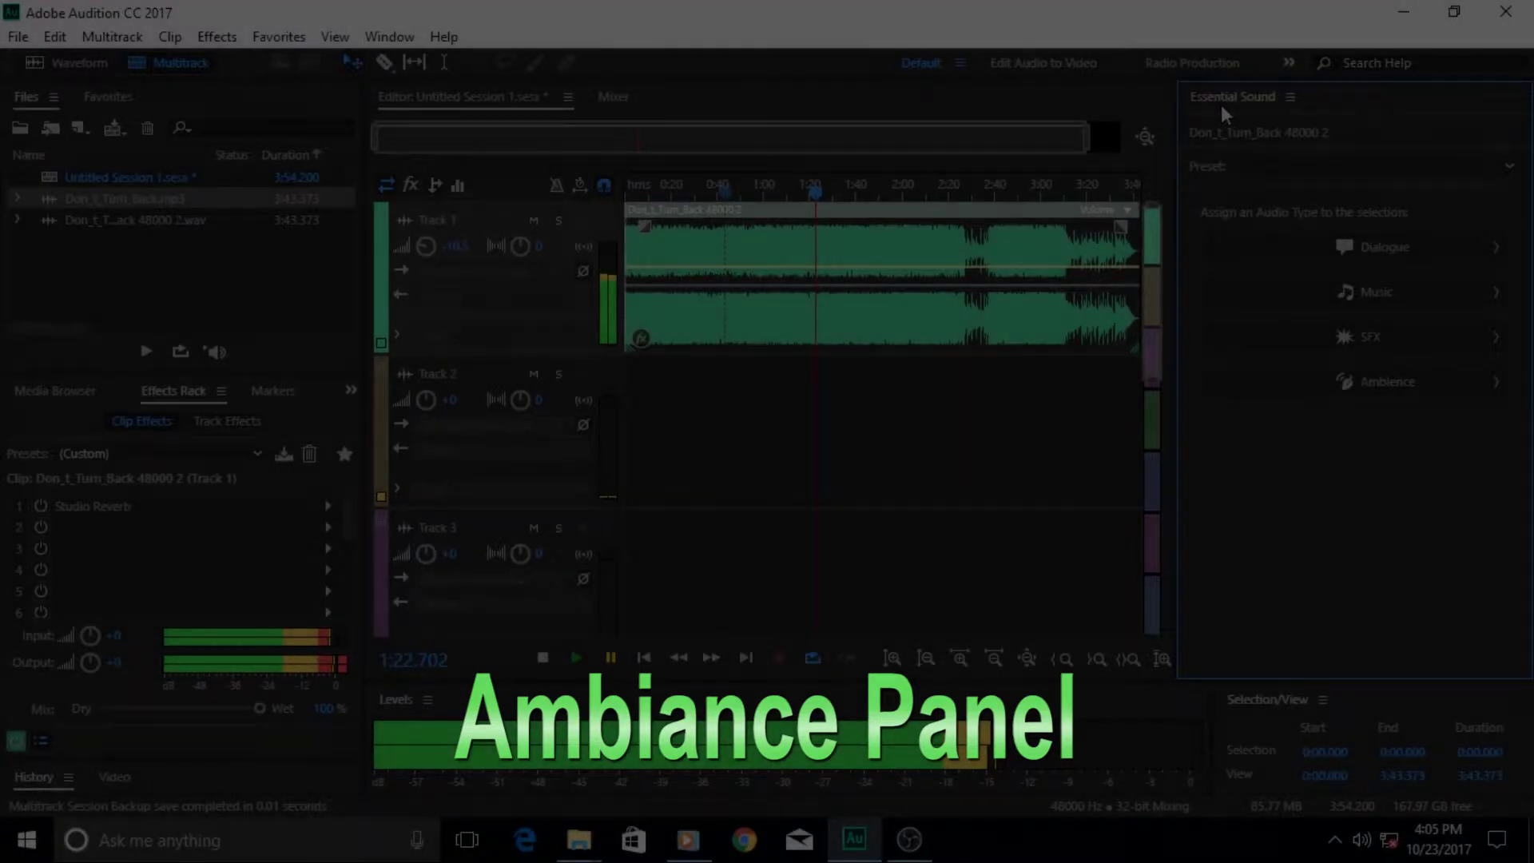
Step: Tag the Track 1 clip as Ambience, clear the audio type, then reassign Ambience
{"action": "left_click", "coordinate": [1304, 383]}
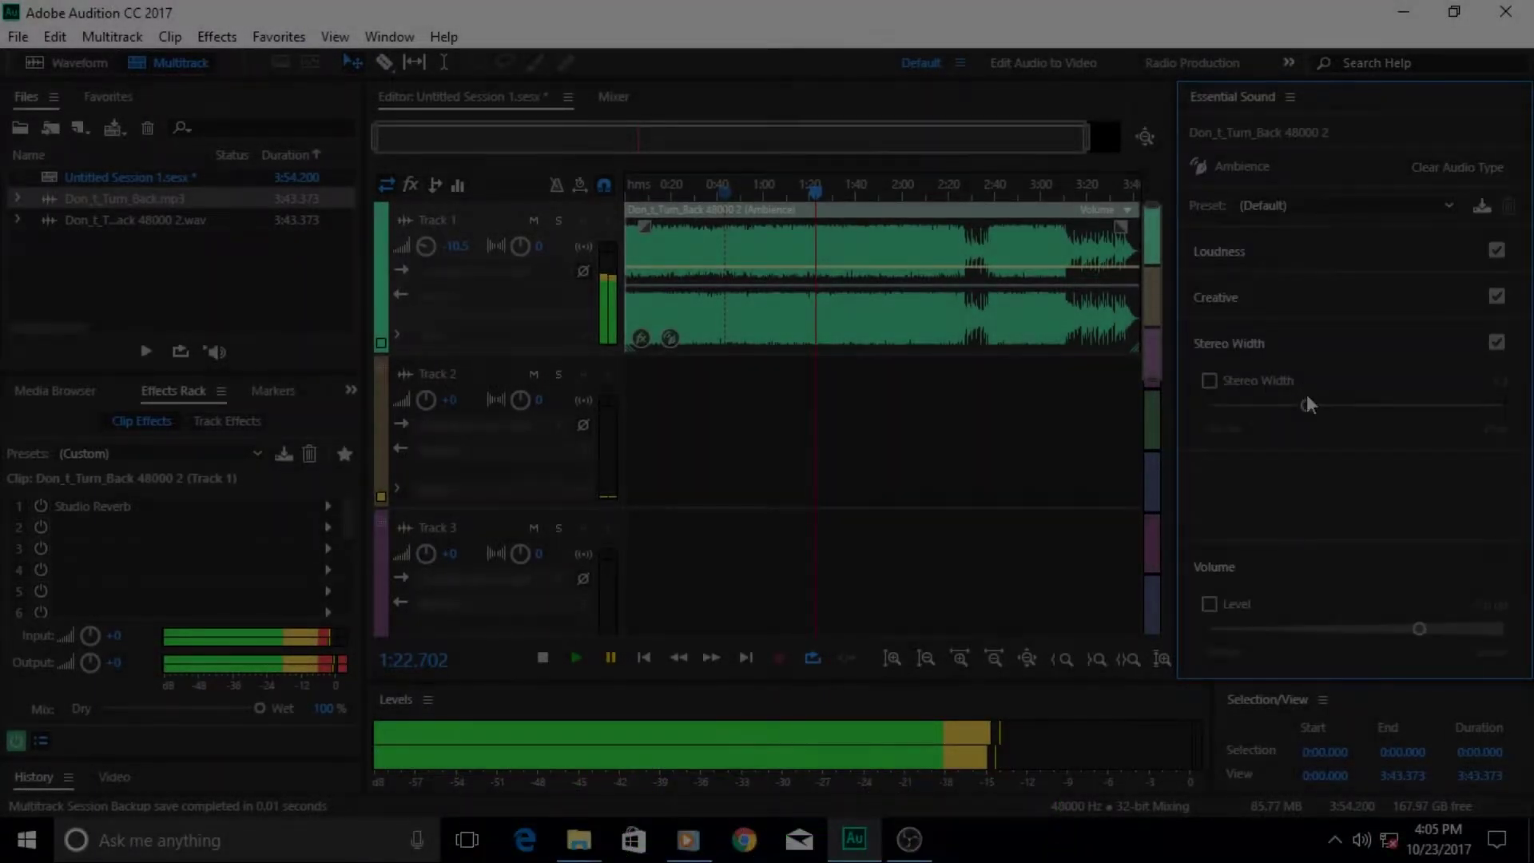
{"action": "left_click", "coordinate": [1448, 174]}
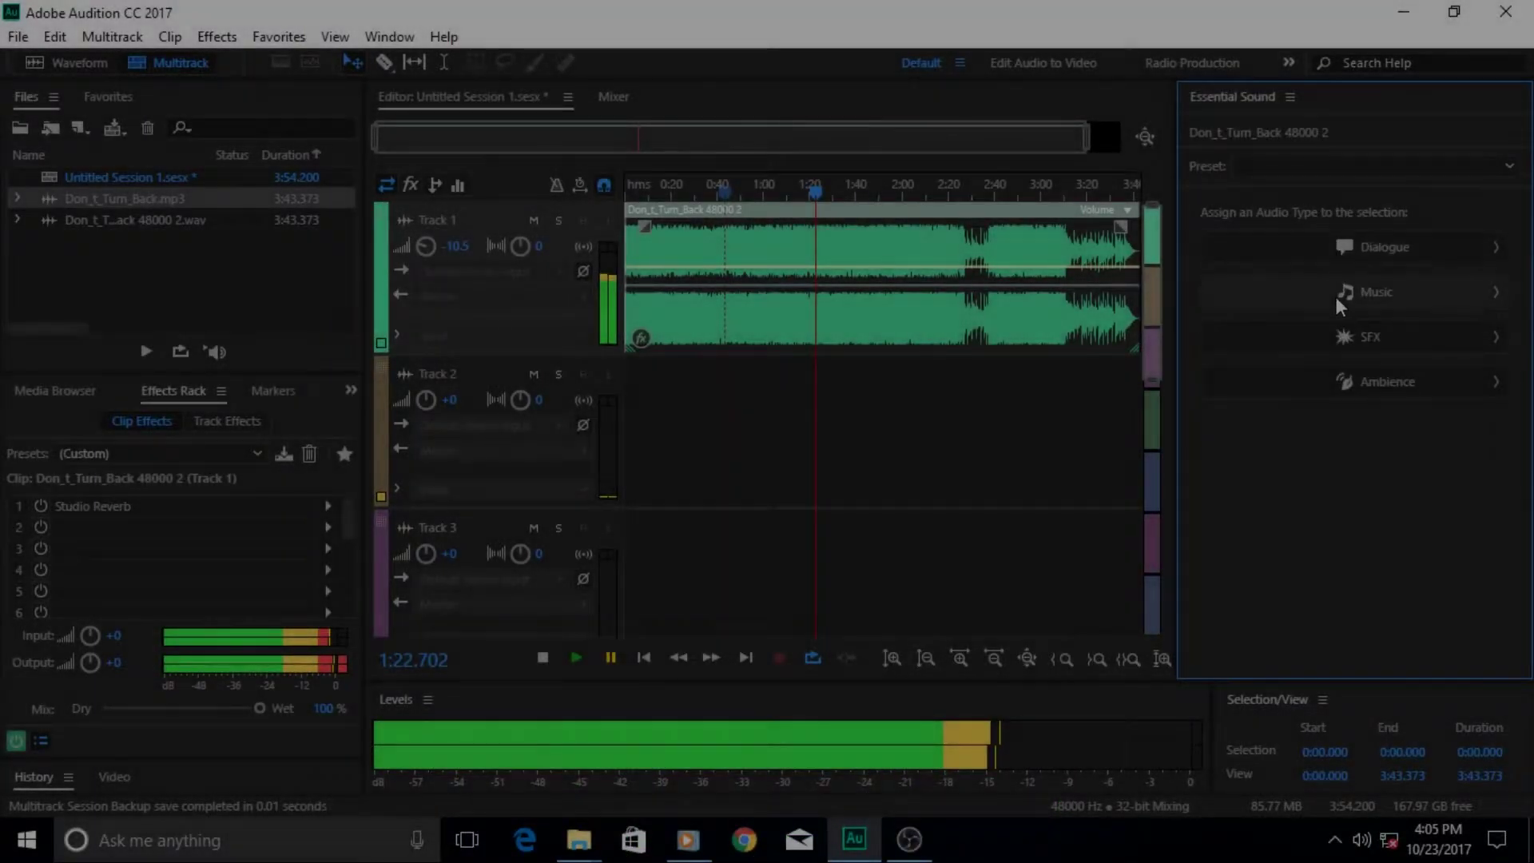
{"action": "left_click", "coordinate": [1323, 387]}
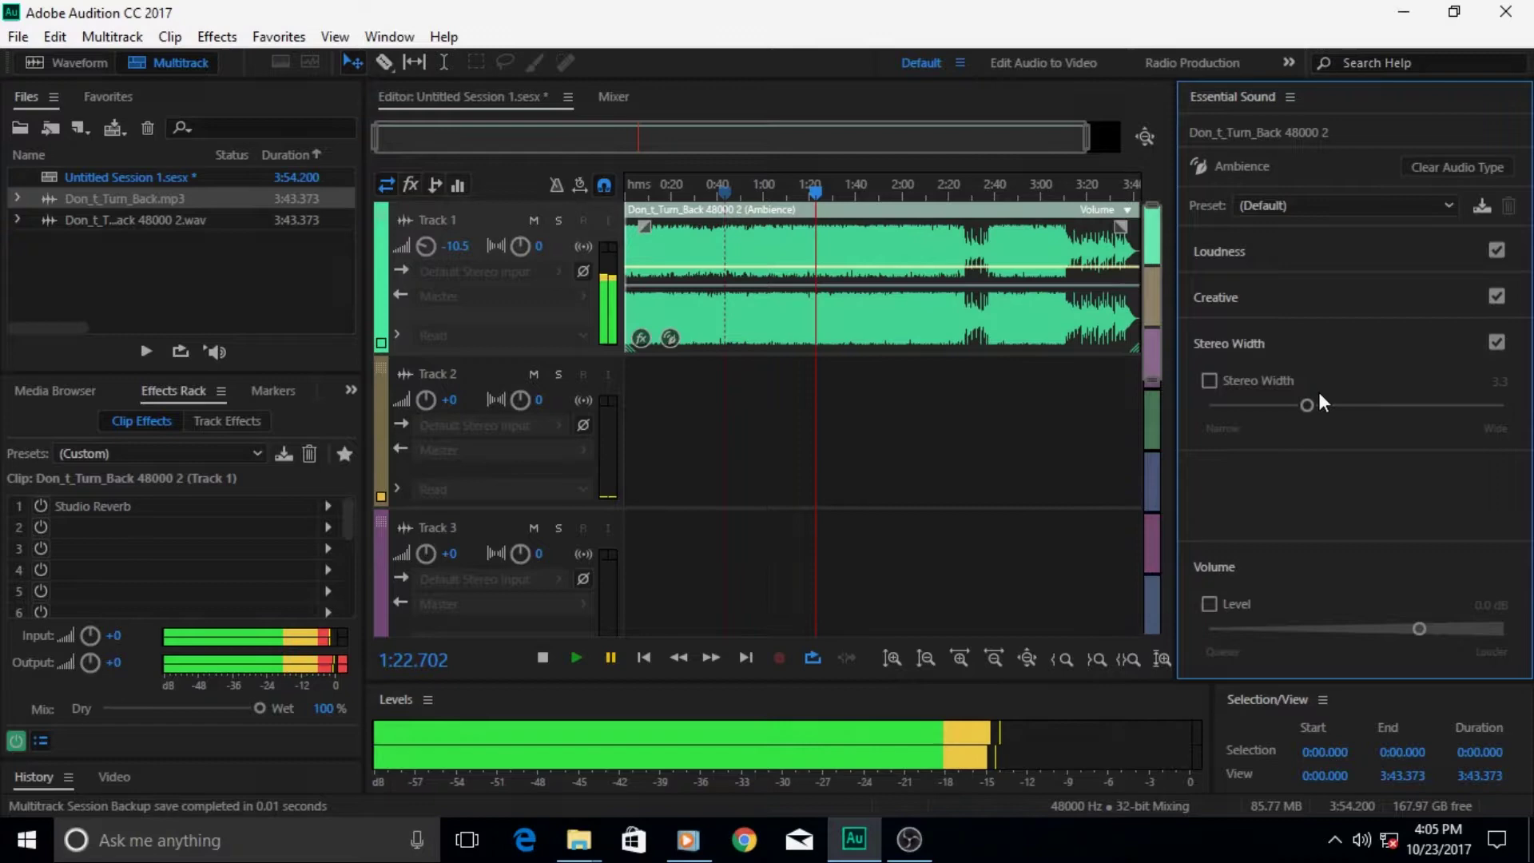
Step: Expand and collapse the Loudness section twice to review its options
{"action": "left_click", "coordinate": [1221, 254]}
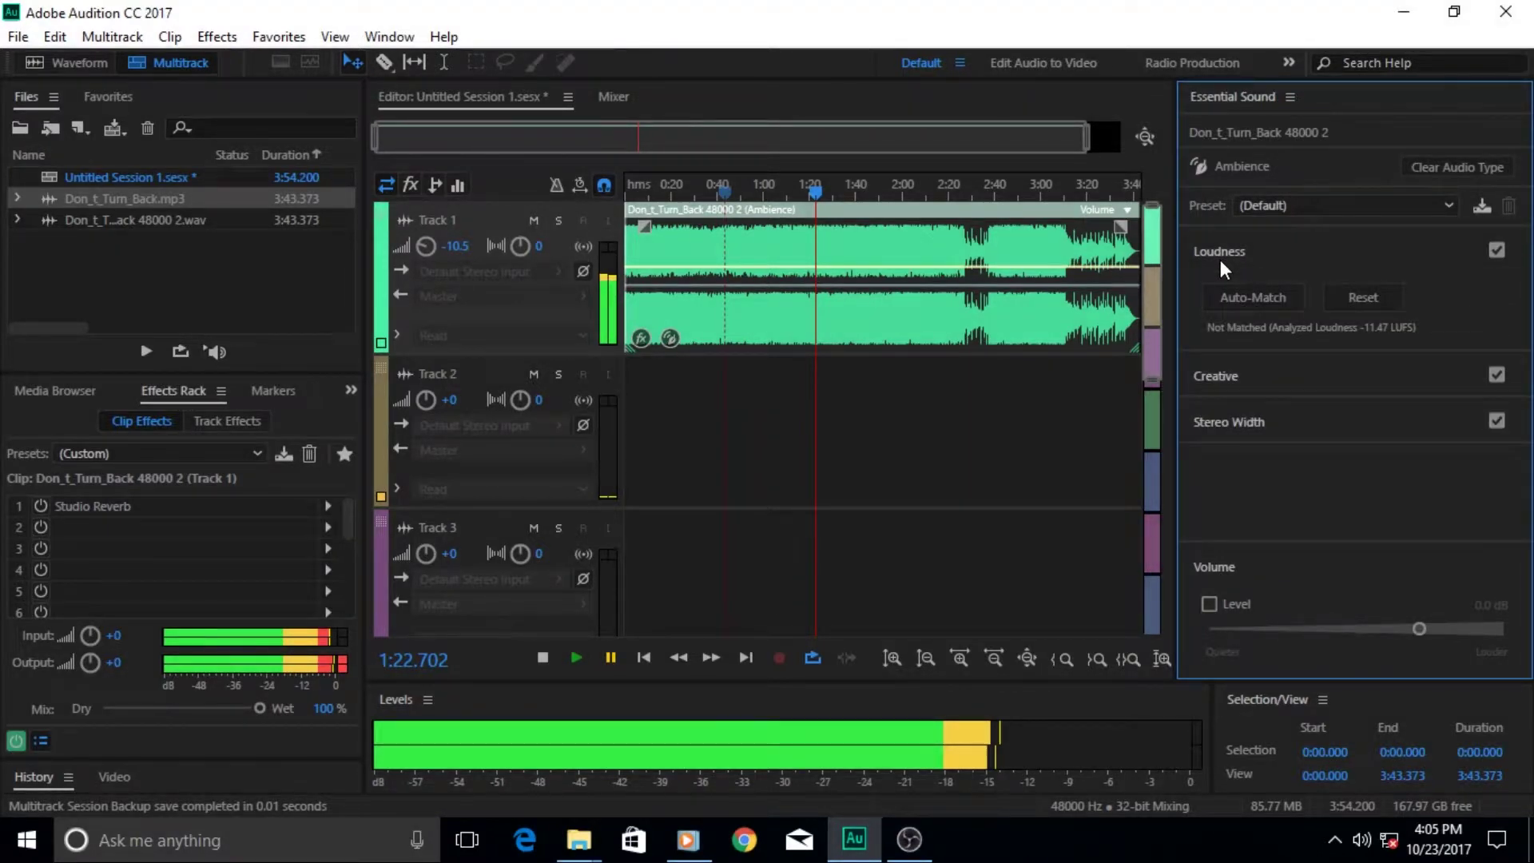
{"action": "left_click", "coordinate": [1221, 260]}
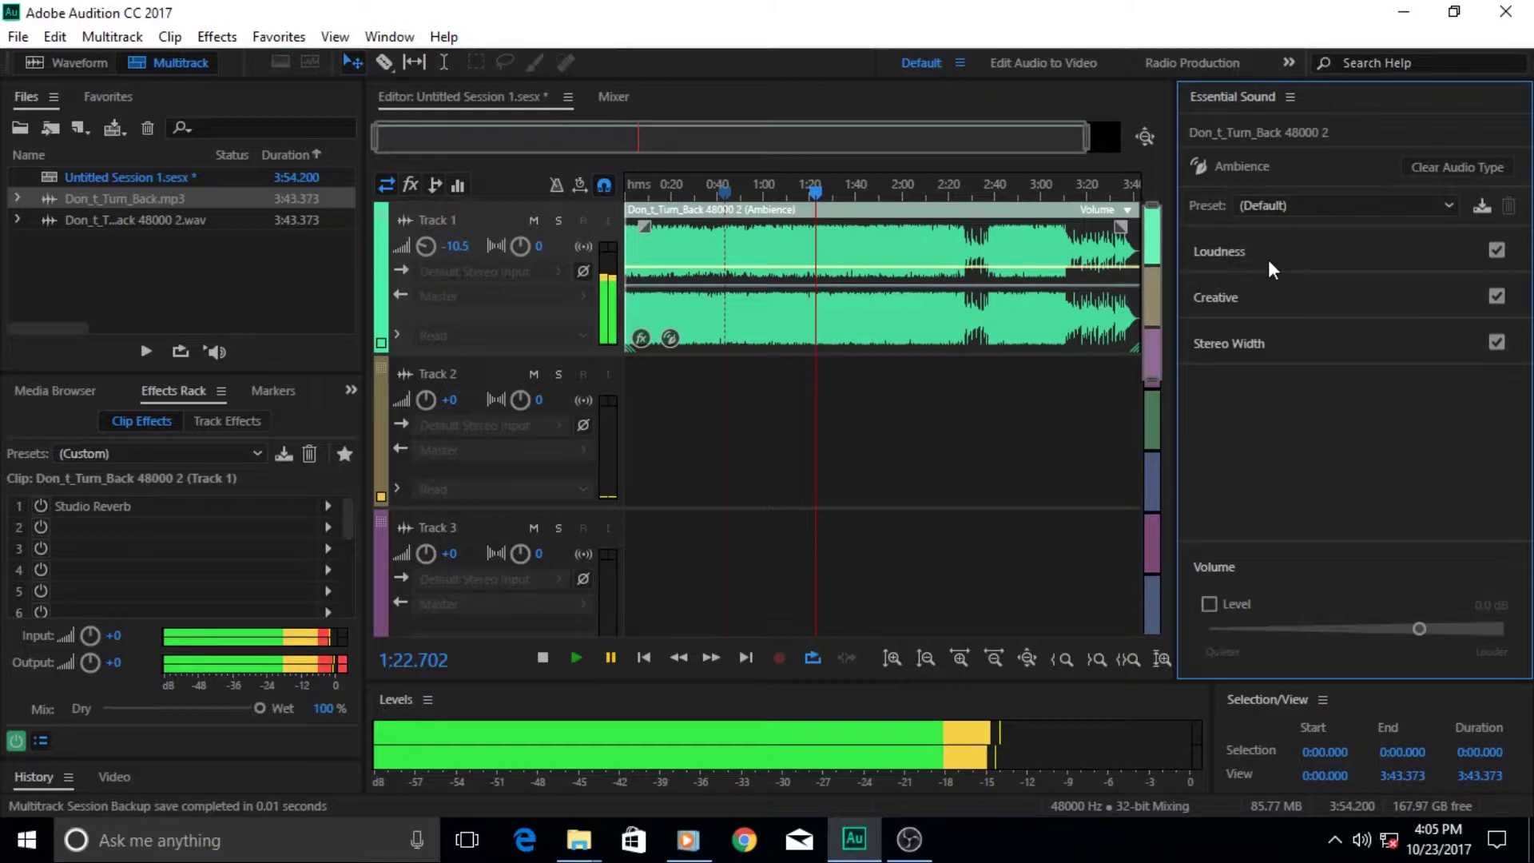
{"action": "left_click", "coordinate": [1242, 263]}
{"action": "left_click", "coordinate": [1246, 263]}
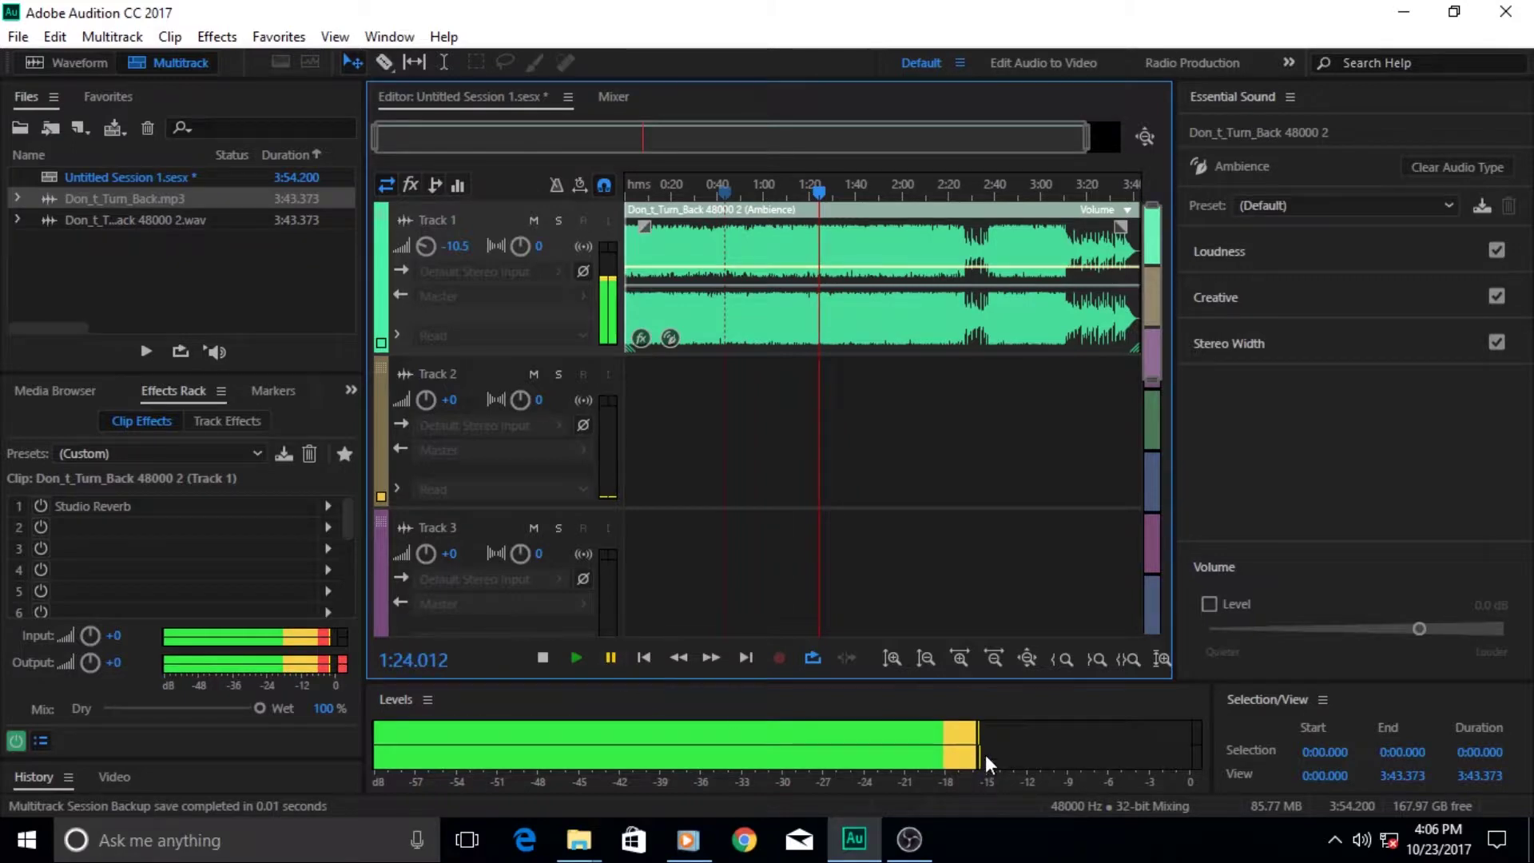
Step: Auto-match the clip's loudness to -30.00 LUFS (gain -18.53 dB) and resume playback
{"action": "left_click", "coordinate": [1226, 255]}
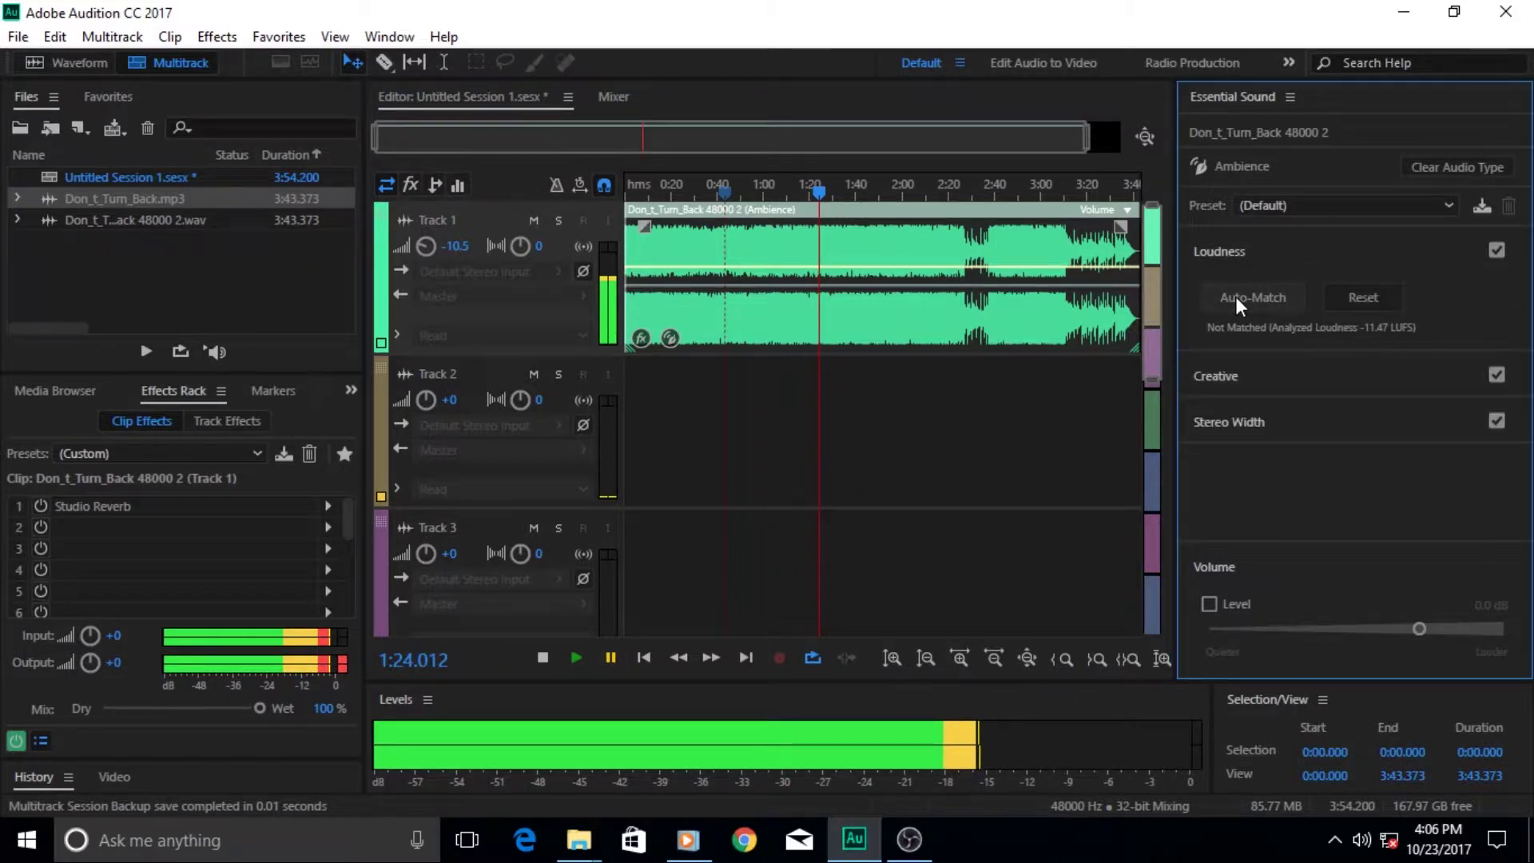
{"action": "left_click", "coordinate": [1236, 296]}
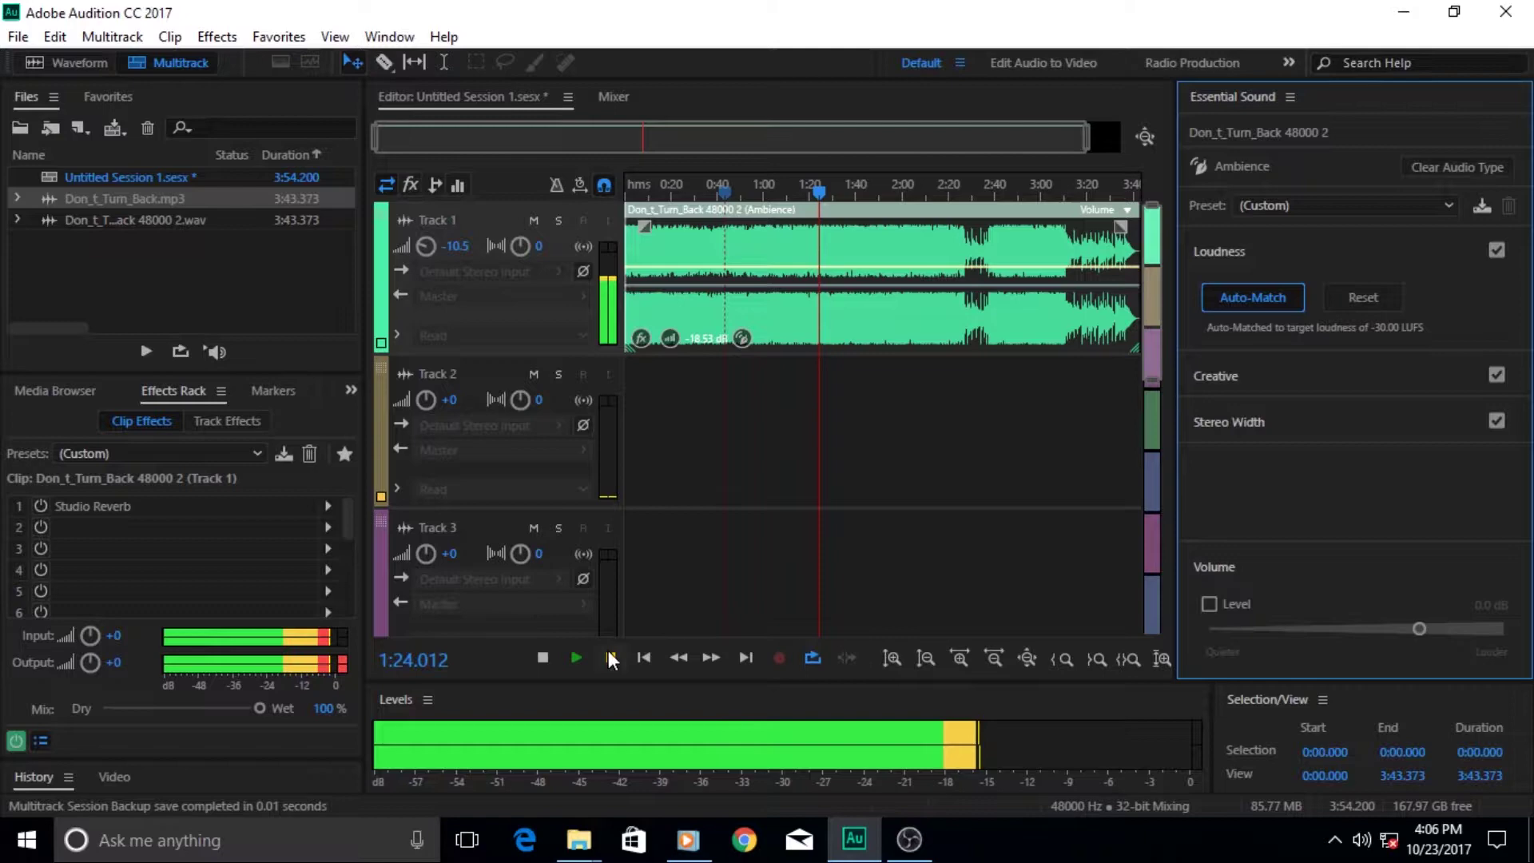
{"action": "left_click", "coordinate": [579, 654]}
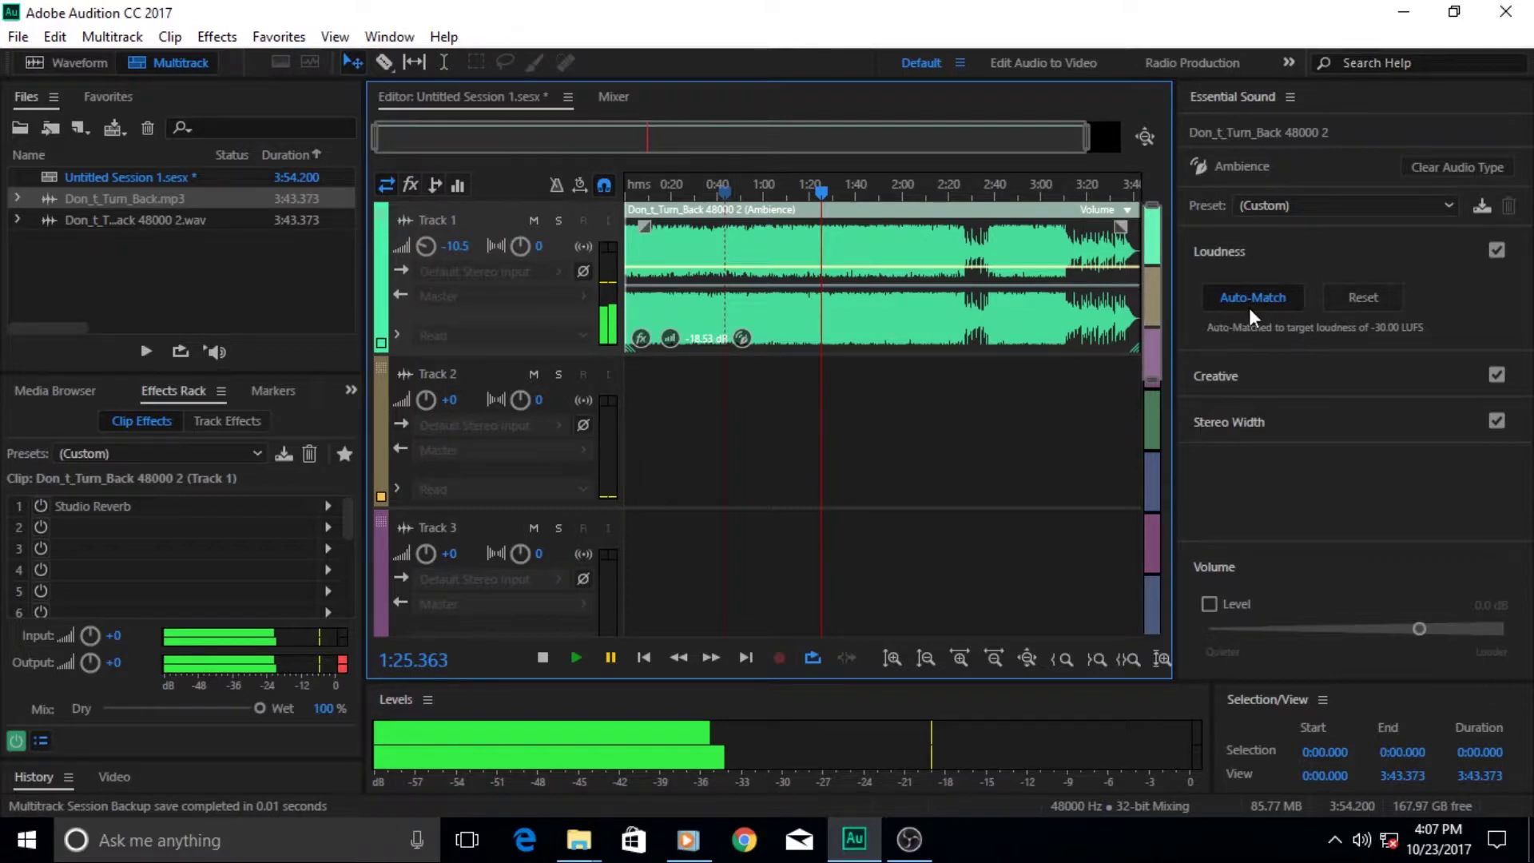
Step: Enable the Creative Reverb at amount 5.0 and show the Reverb Preset list
{"action": "left_click", "coordinate": [1234, 250]}
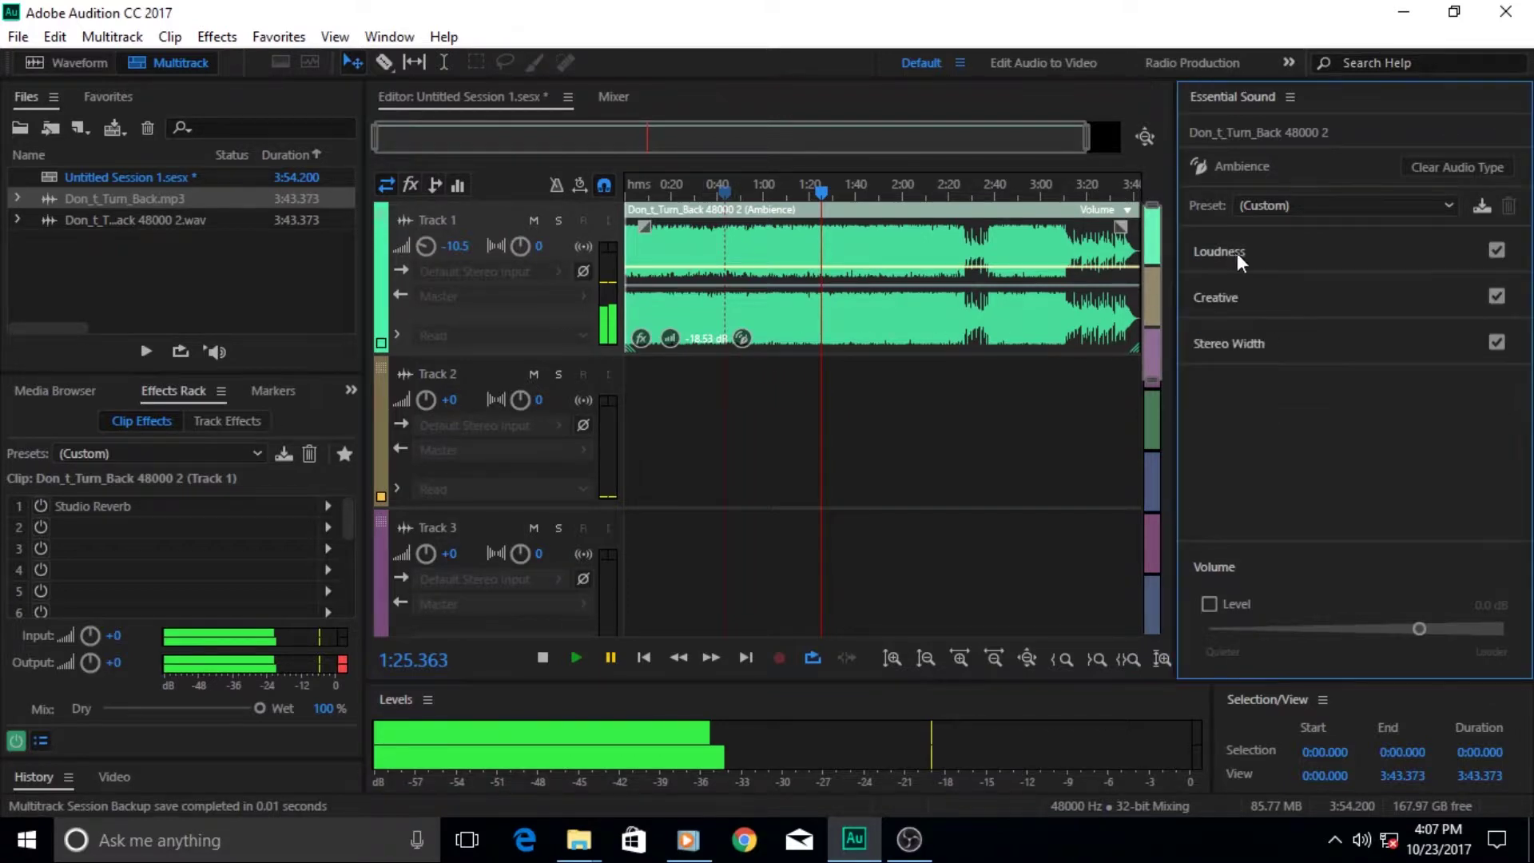
{"action": "left_click", "coordinate": [1213, 299]}
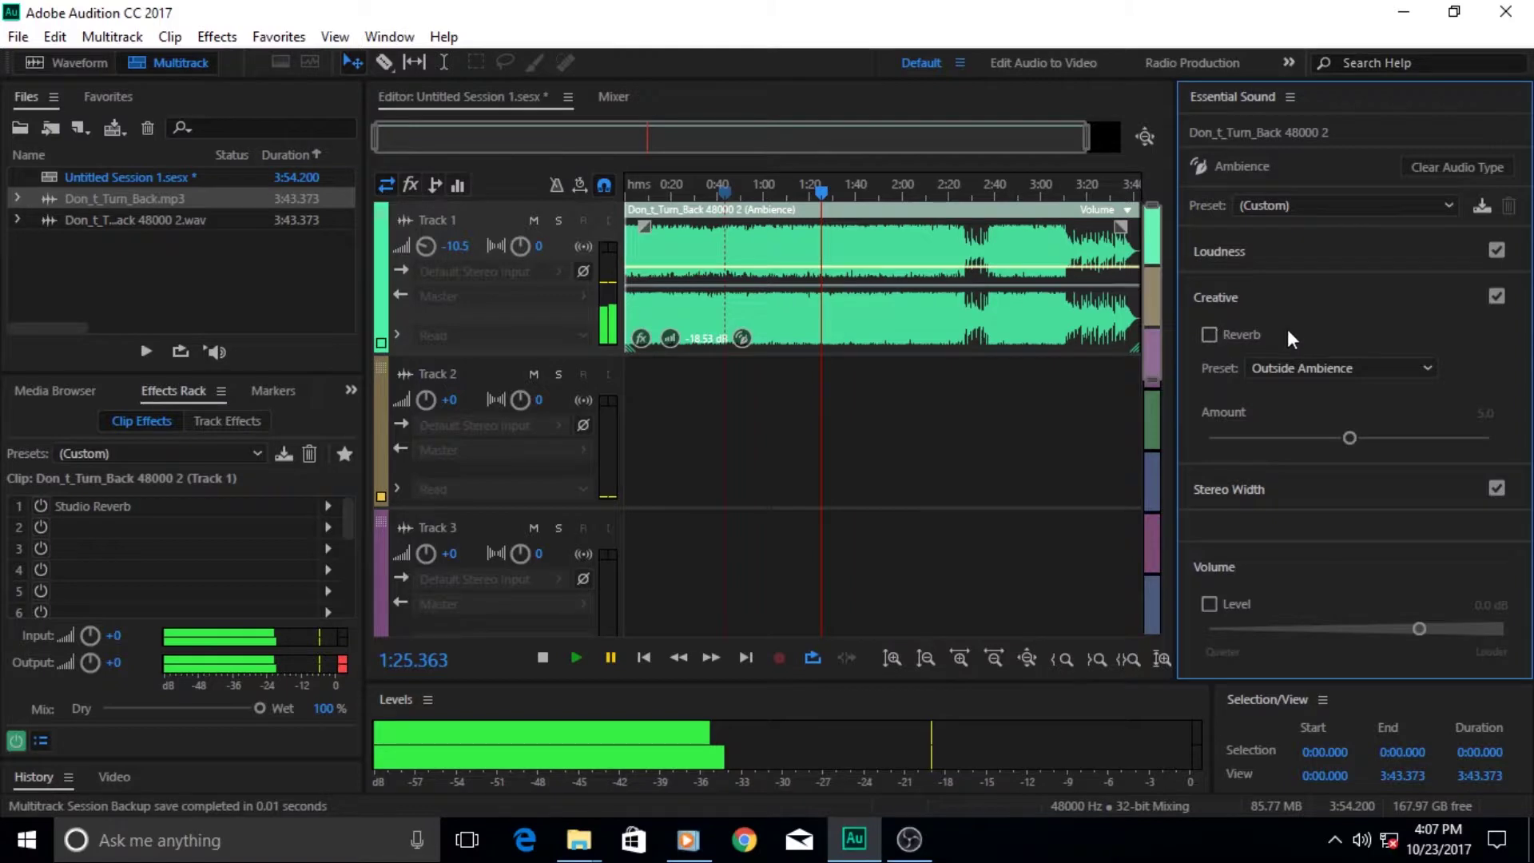
{"action": "left_click", "coordinate": [1209, 336]}
{"action": "left_click", "coordinate": [1424, 366]}
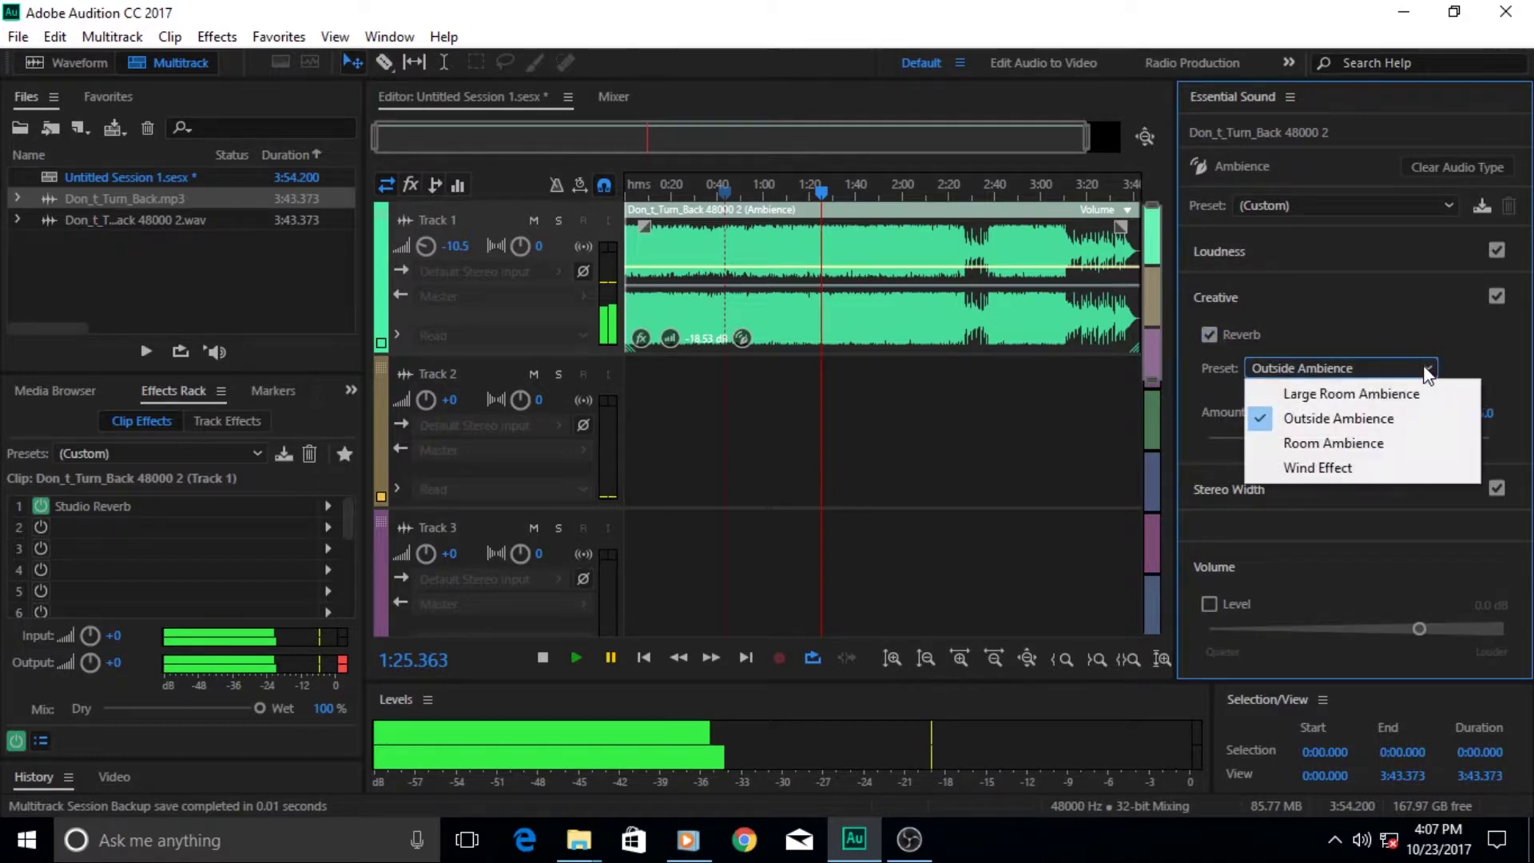
Step: Use the Wind Effect reverb preset with Amount 10.0, toggling Loudness off while listening
{"action": "left_click", "coordinate": [1319, 469]}
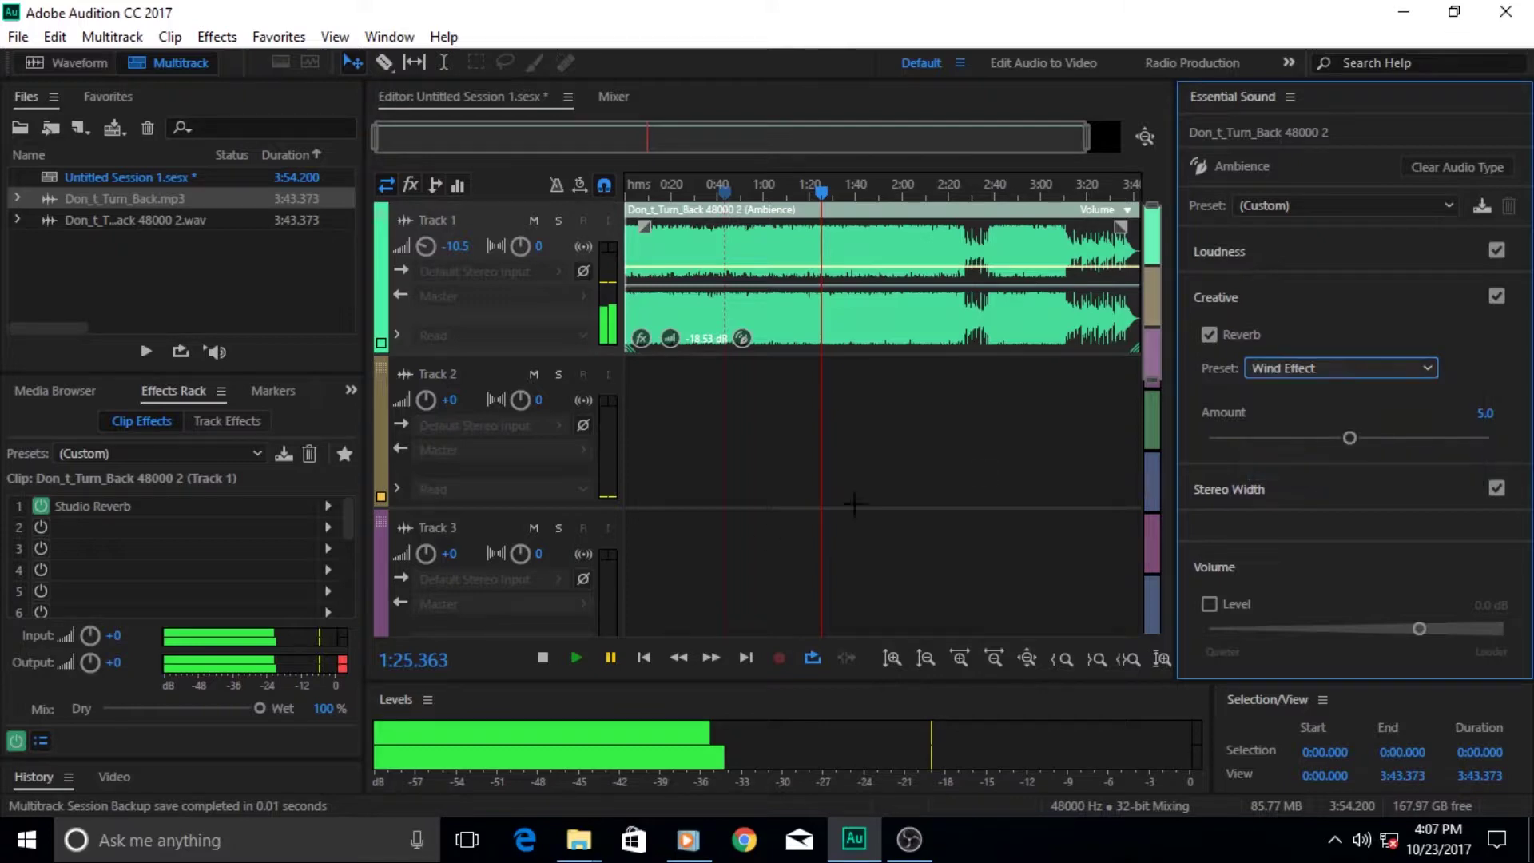
{"action": "left_click", "coordinate": [574, 658]}
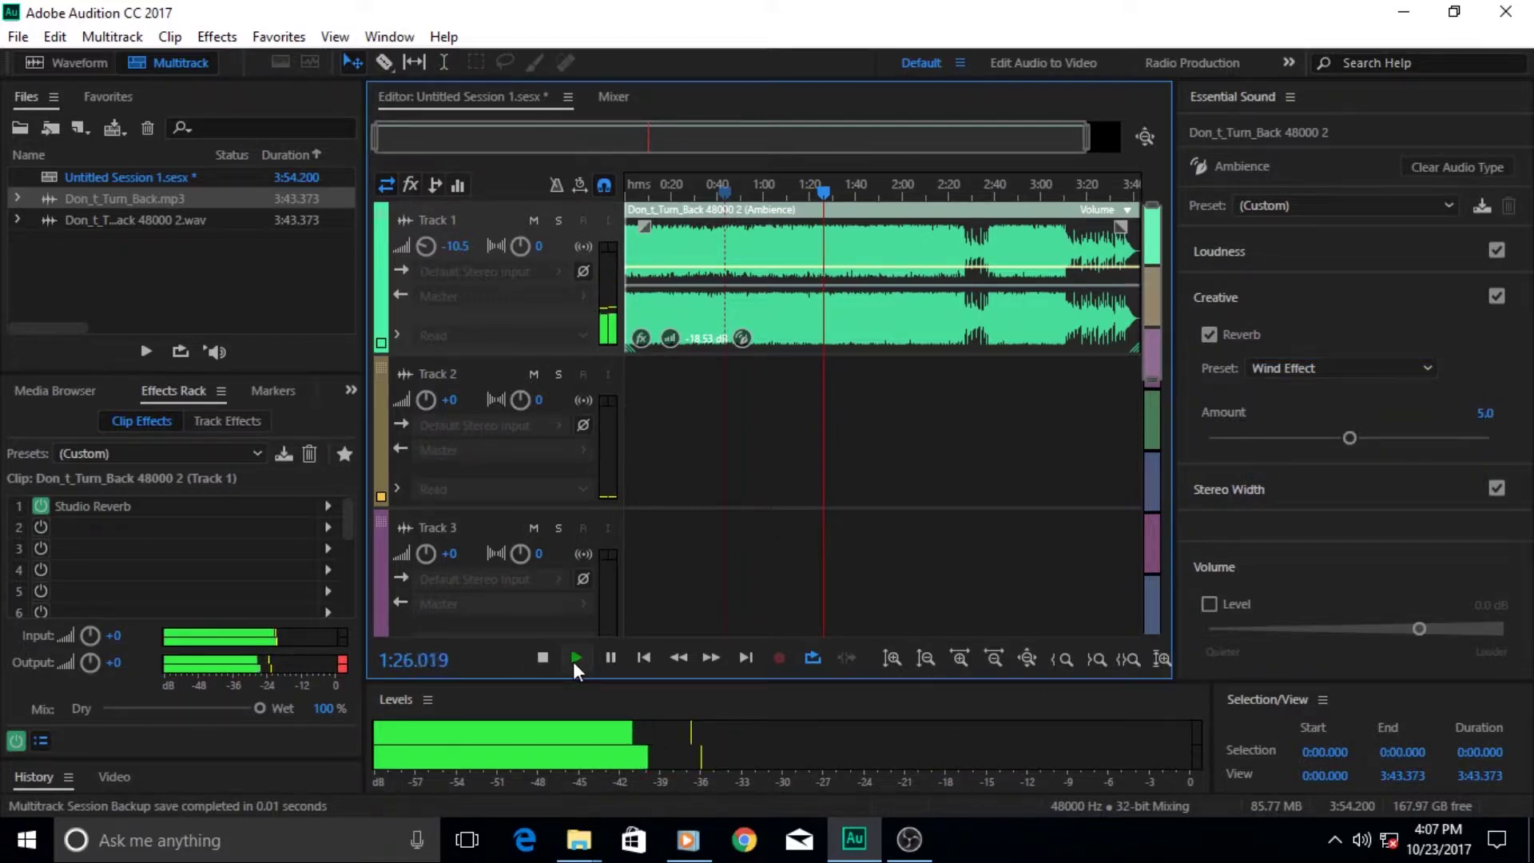
{"action": "left_click", "coordinate": [1498, 251]}
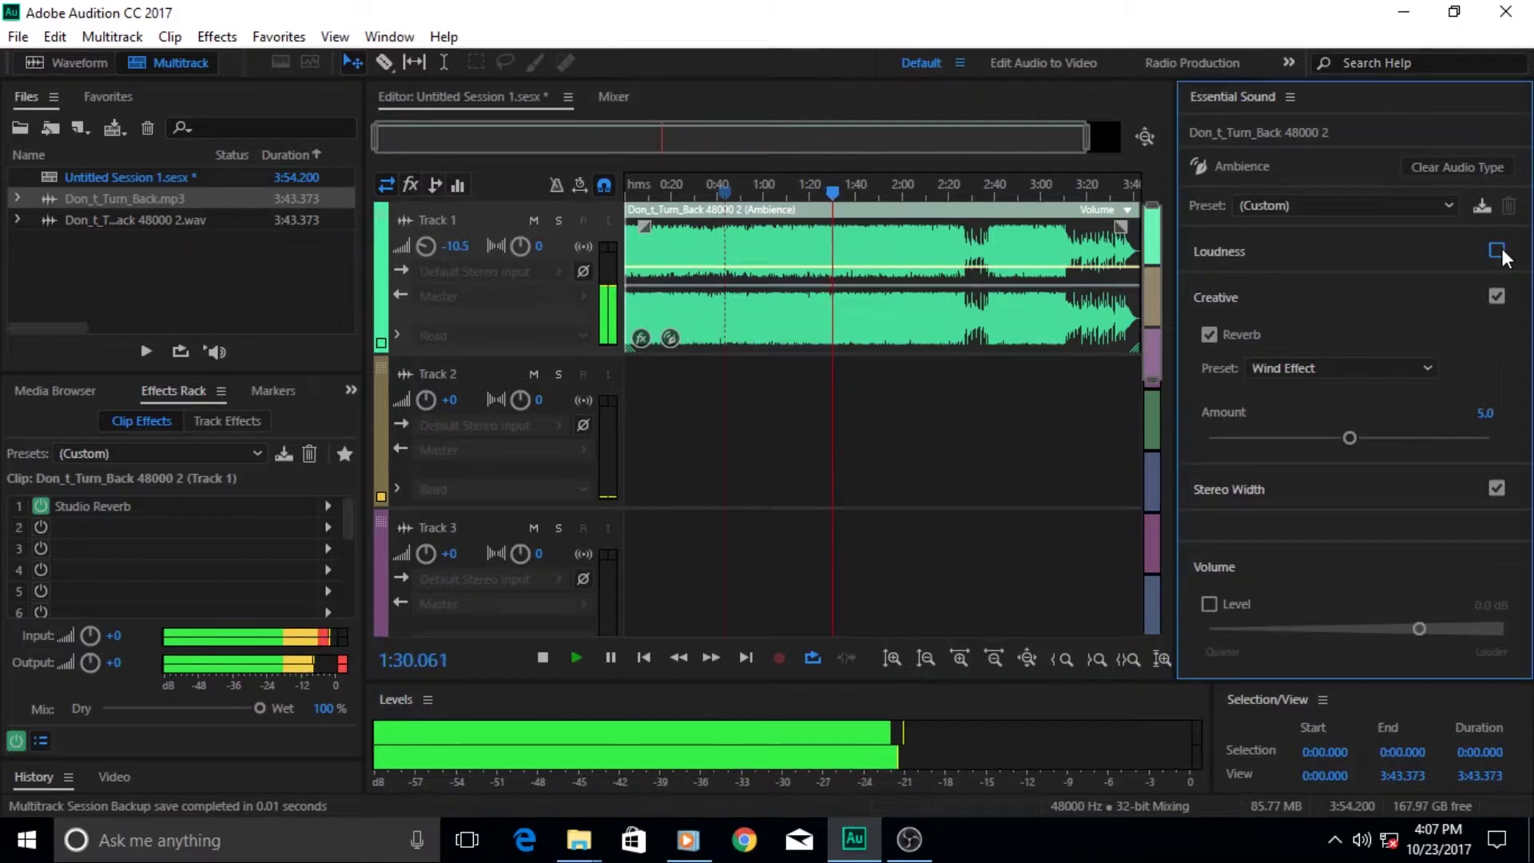
{"action": "left_click", "coordinate": [1498, 250]}
{"action": "left_click", "coordinate": [1498, 250]}
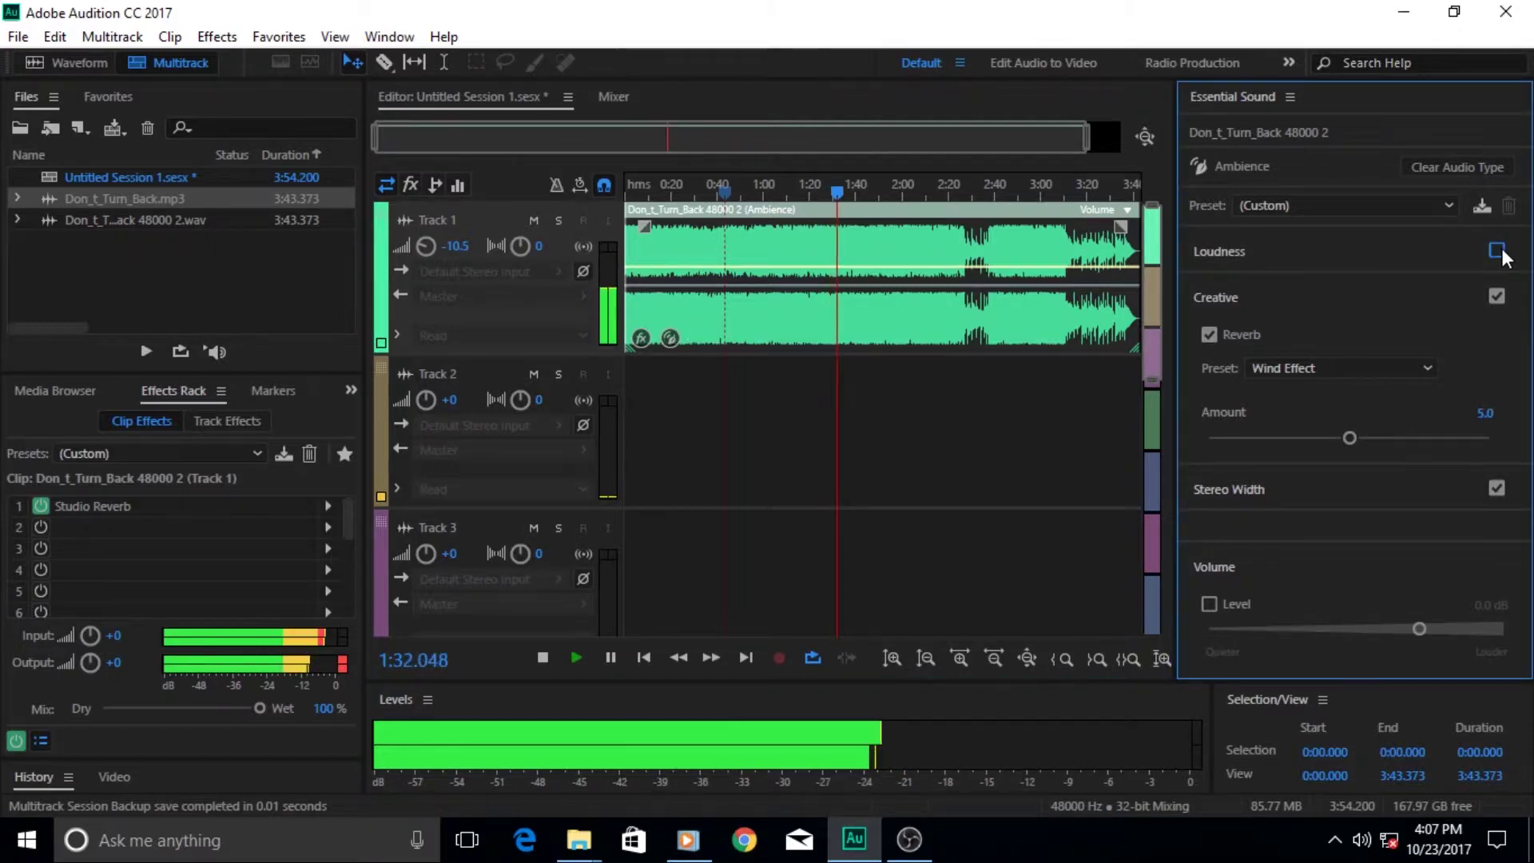
{"action": "left_click_drag", "start_coordinate": [1358, 439], "coordinate": [1490, 438]}
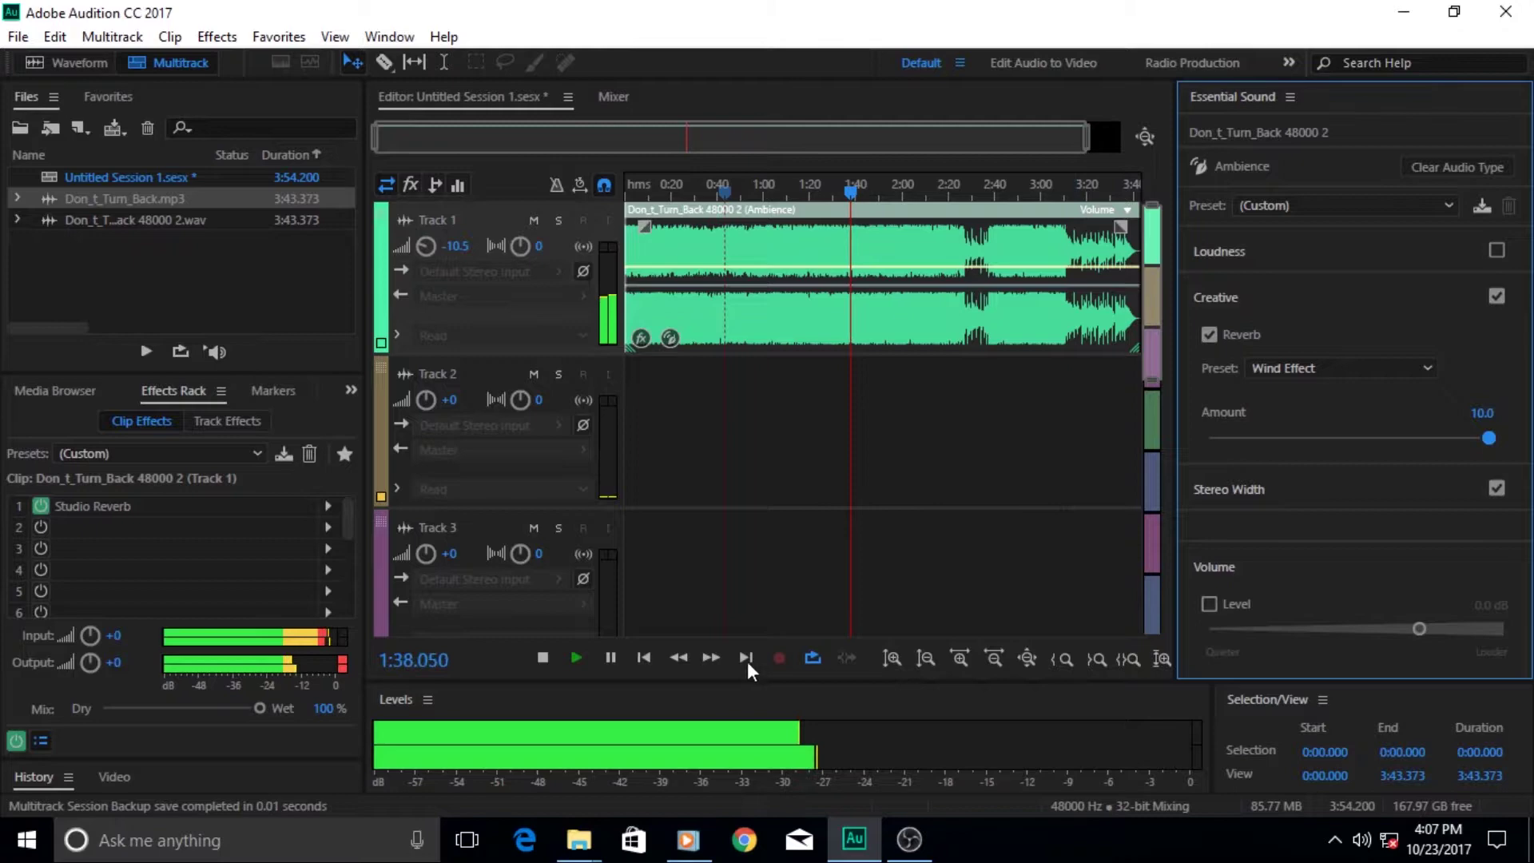
{"action": "left_click", "coordinate": [603, 657]}
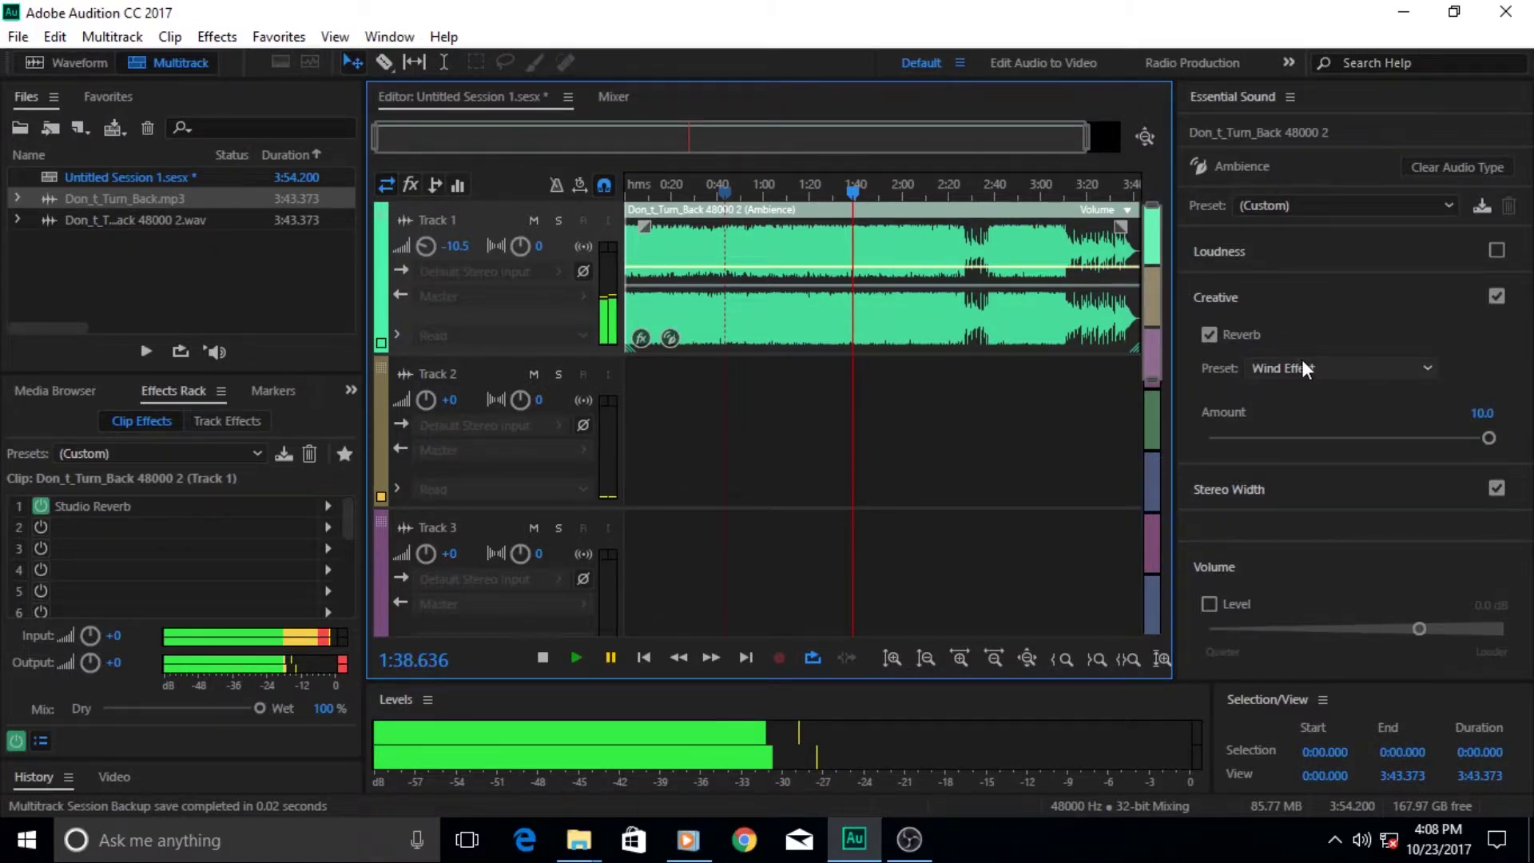
Step: Inspect Studio Reverb in the Effects Rack, then uncheck the Creative Reverb option
{"action": "double_click", "coordinate": [111, 507]}
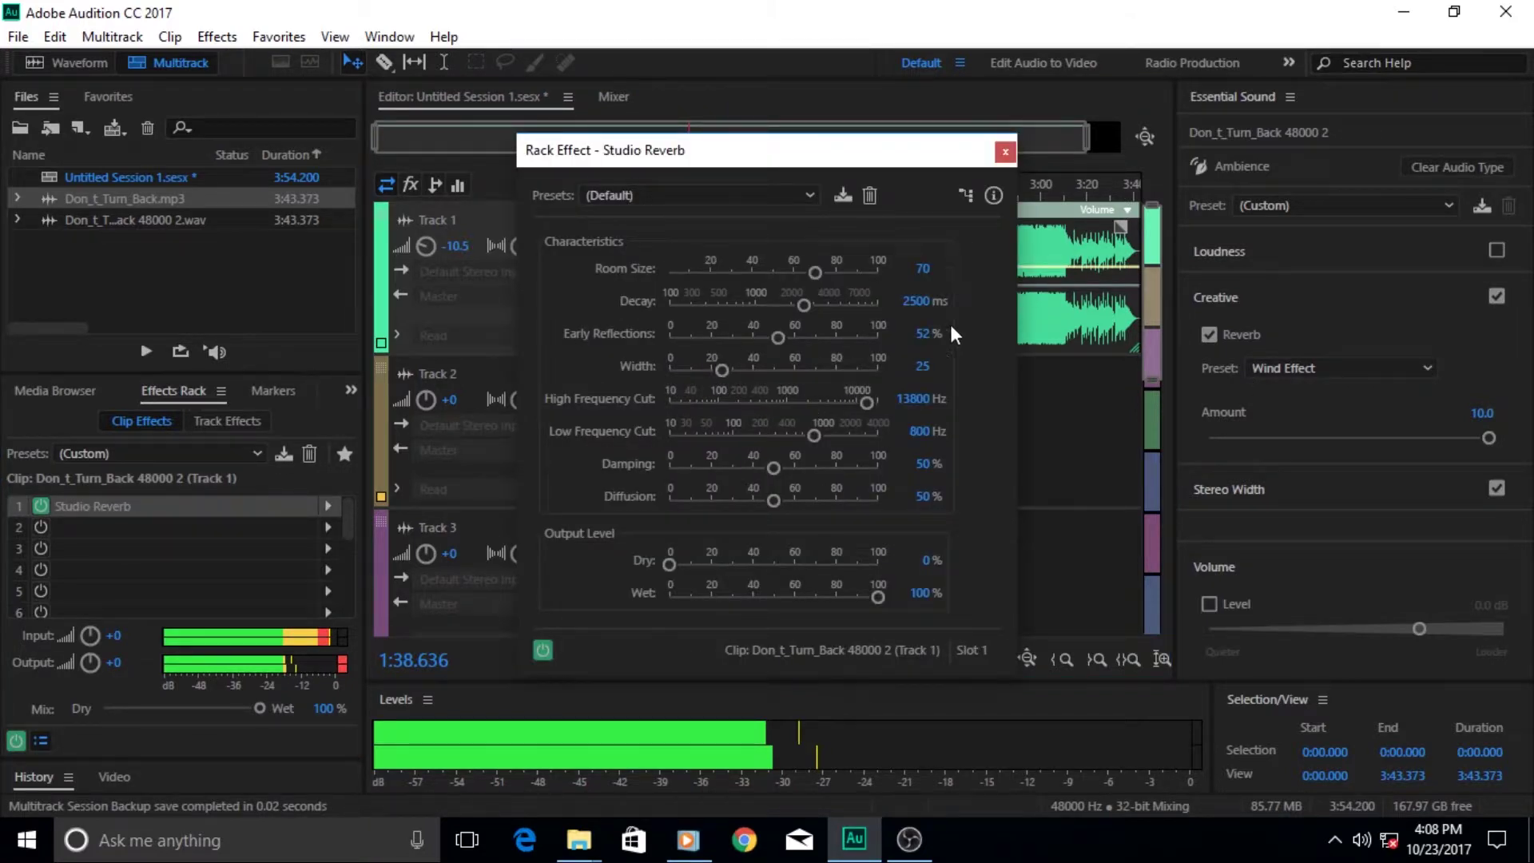
{"action": "left_click", "coordinate": [1005, 152]}
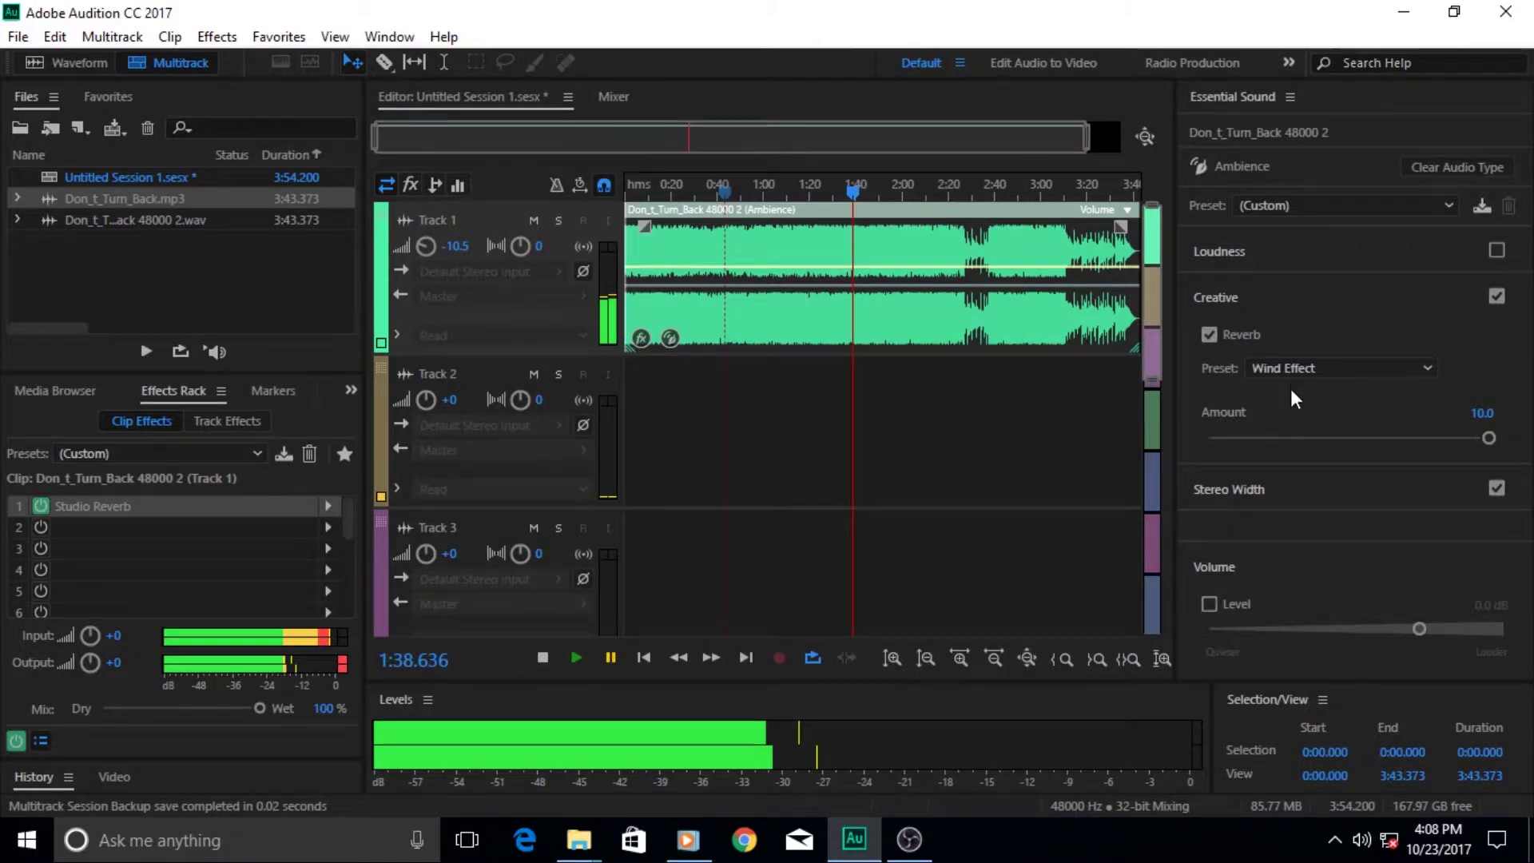
{"action": "left_click", "coordinate": [1211, 335]}
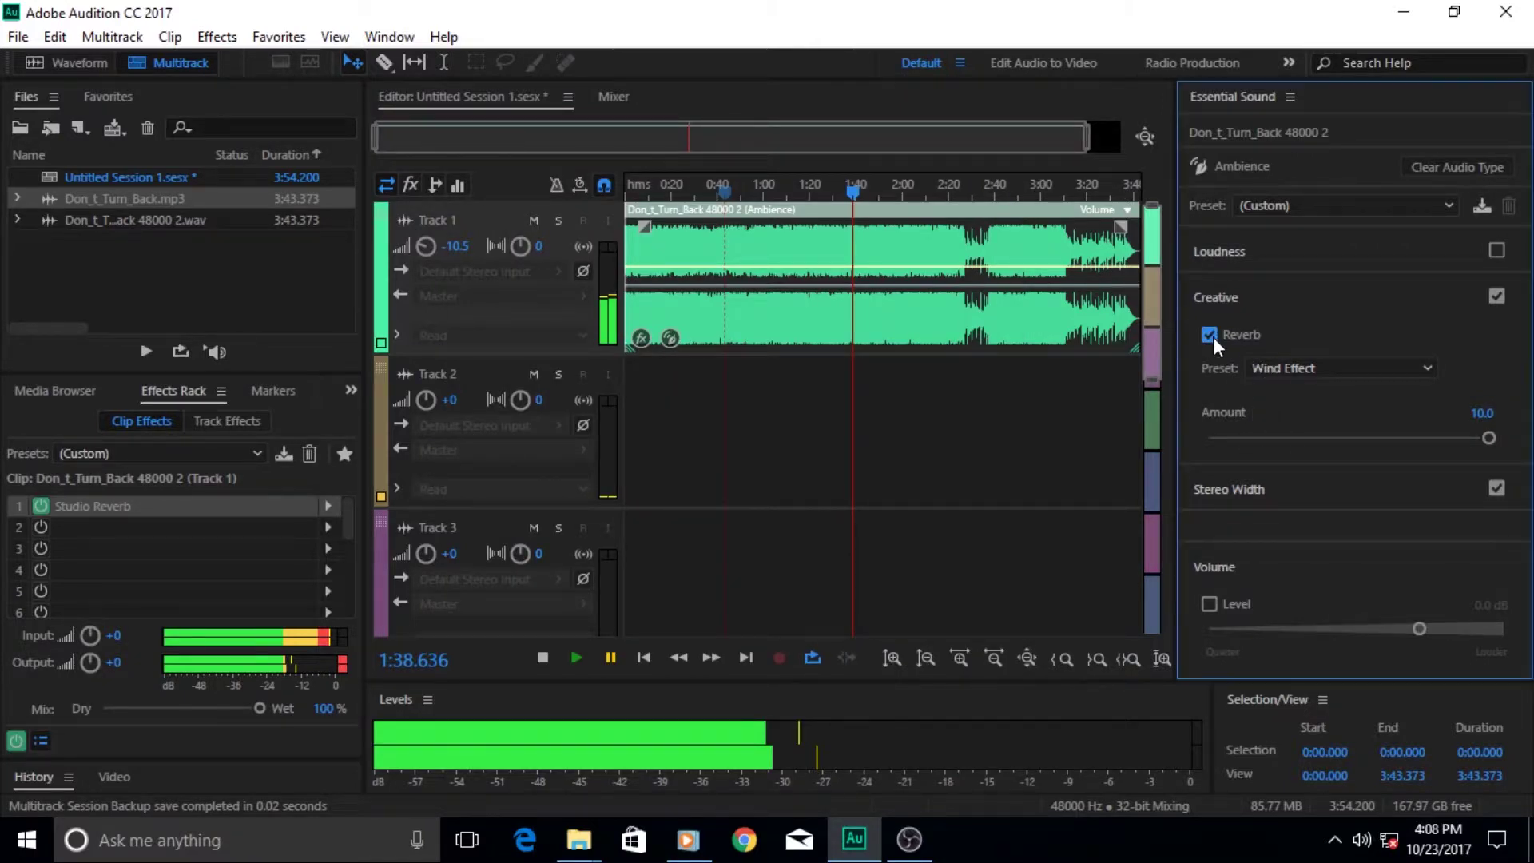
{"action": "left_click", "coordinate": [1246, 297]}
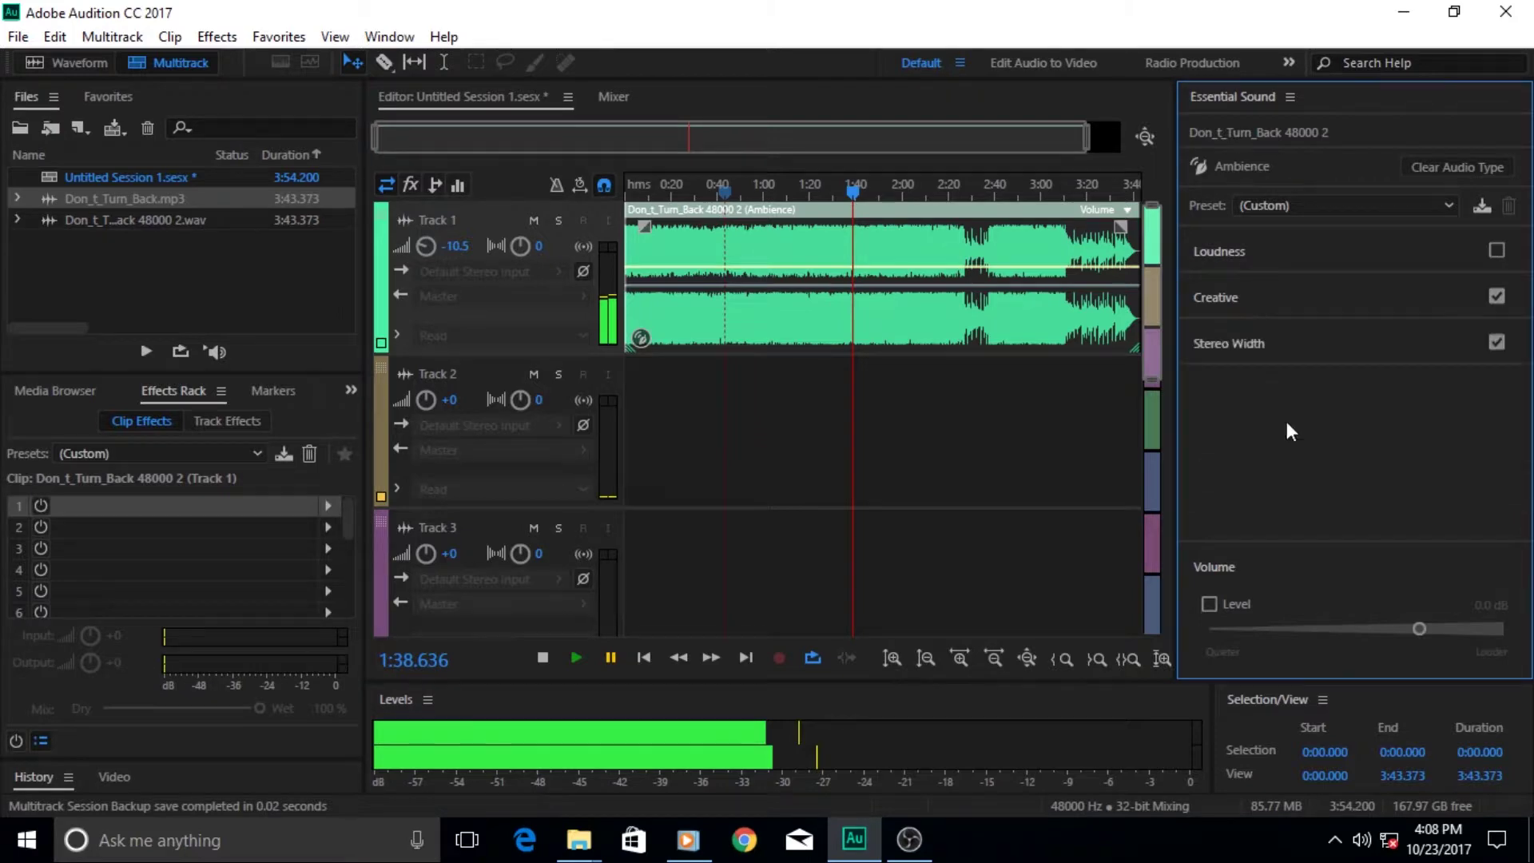
{"action": "left_click", "coordinate": [1210, 298]}
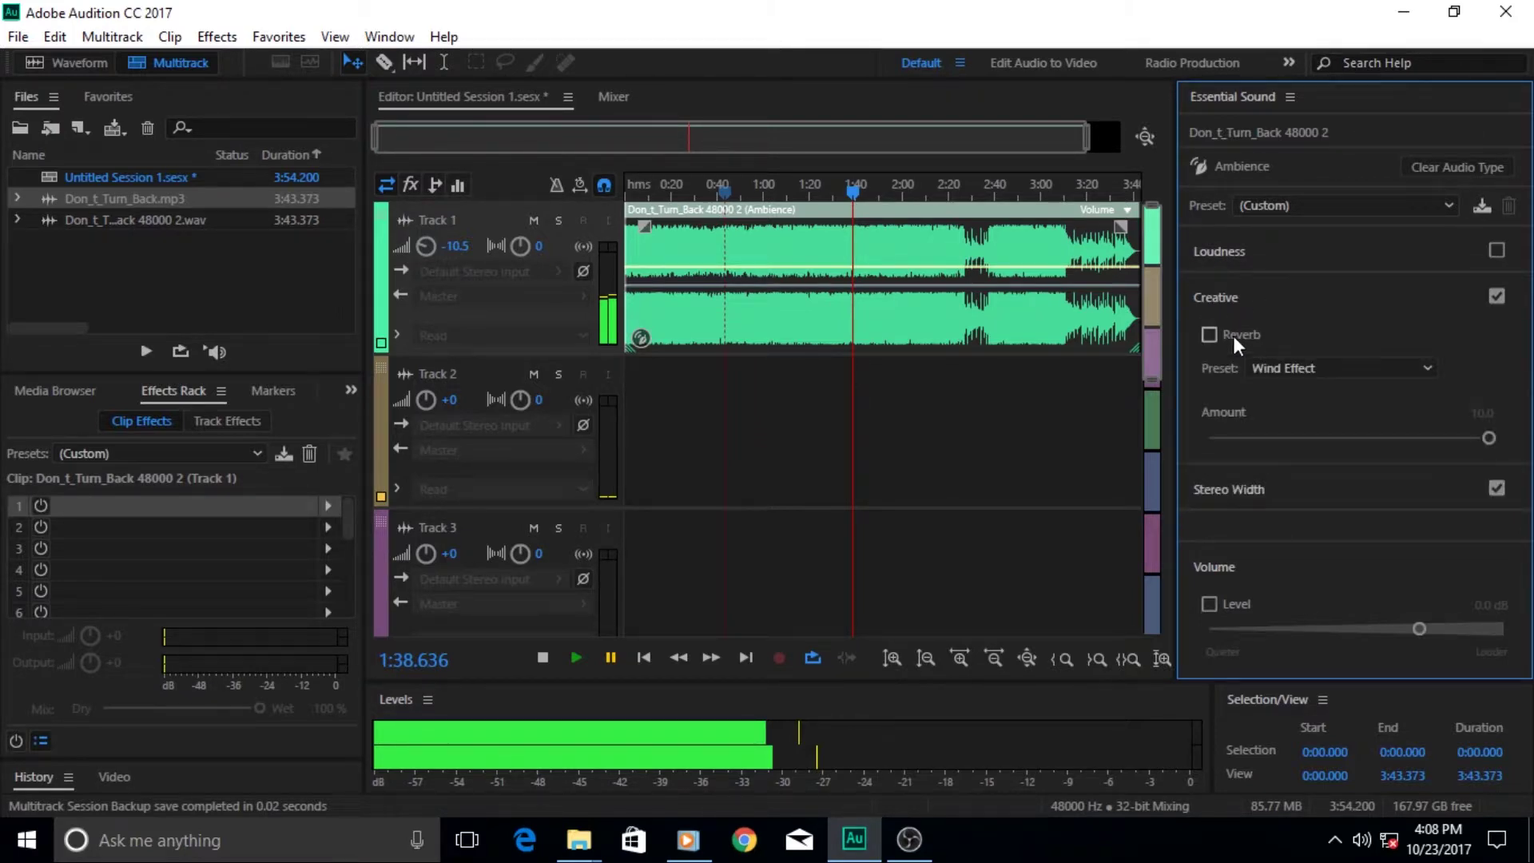
Step: Switch on Stereo Width at 3.3, adding Stereo Expander to the clip's effects rack
{"action": "left_click", "coordinate": [1217, 303]}
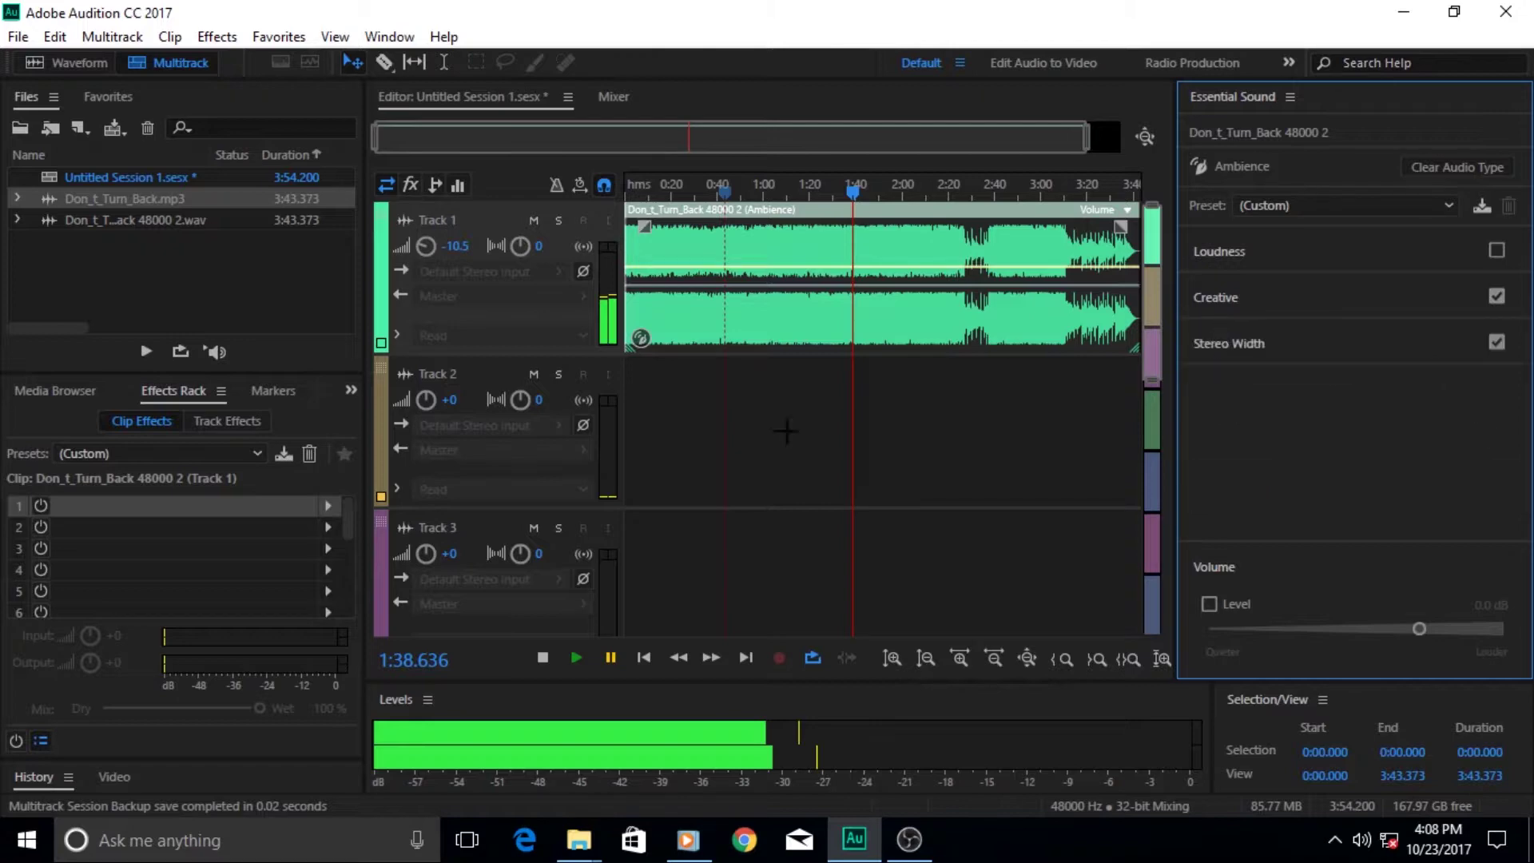
{"action": "left_click", "coordinate": [1230, 349]}
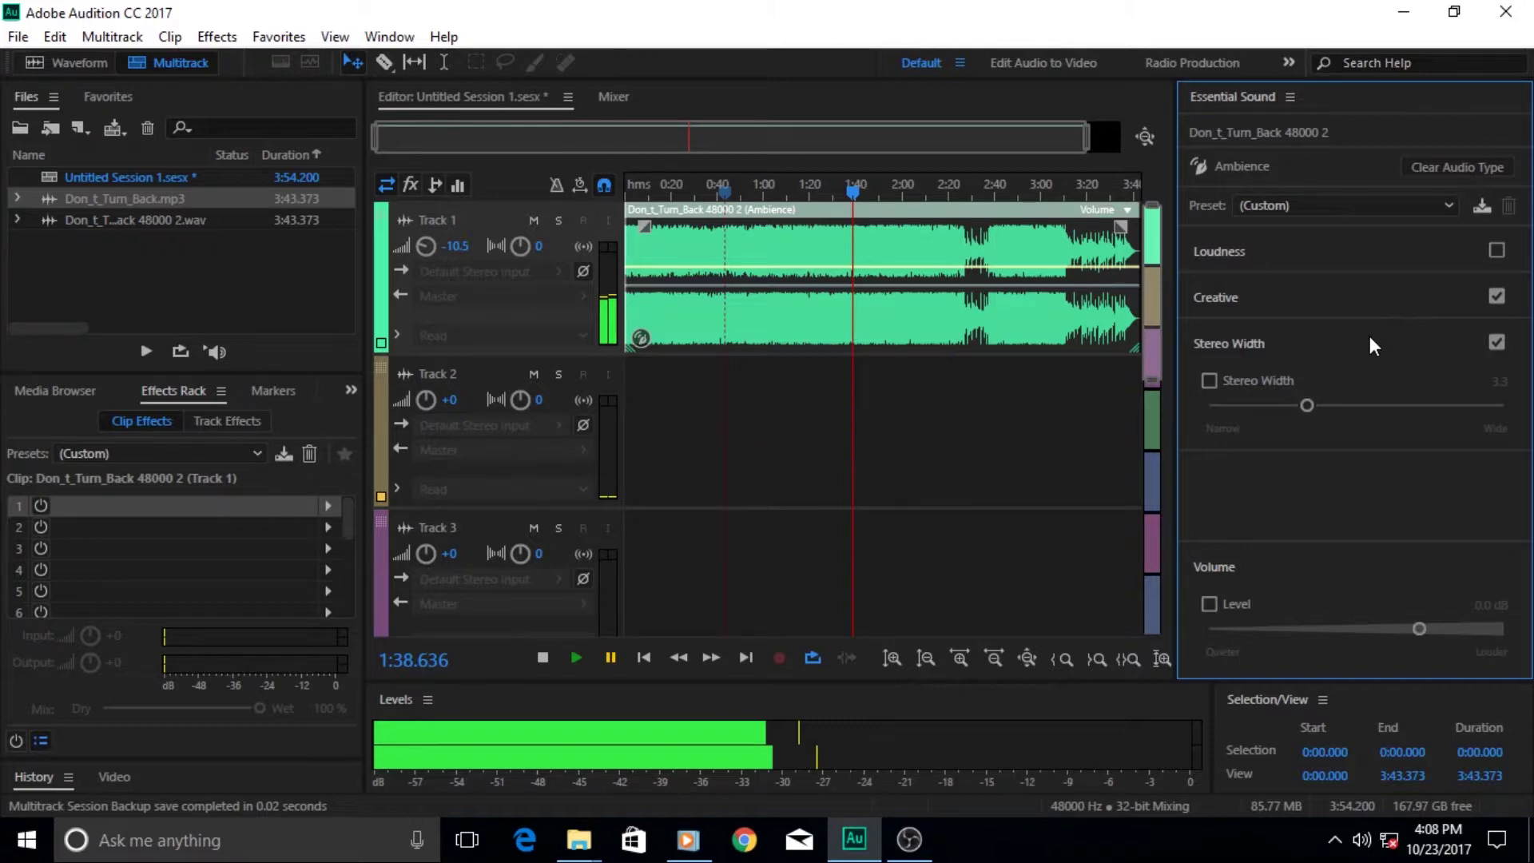
{"action": "left_click", "coordinate": [1213, 386]}
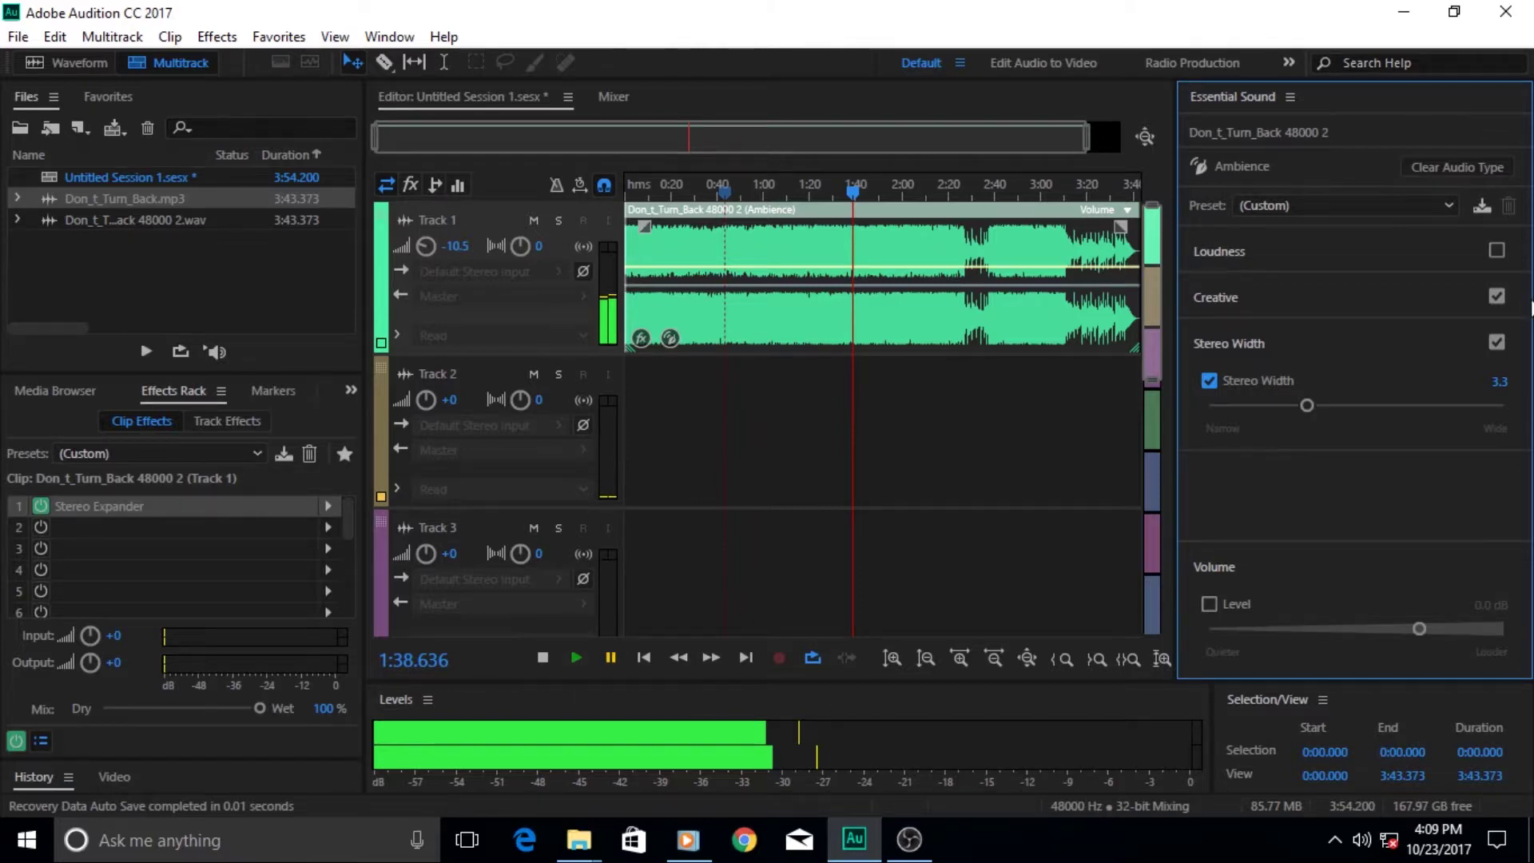
Step: Disable Creative processing and set Stereo Width to 3.9 during playback, then pause
{"action": "left_click", "coordinate": [1497, 296]}
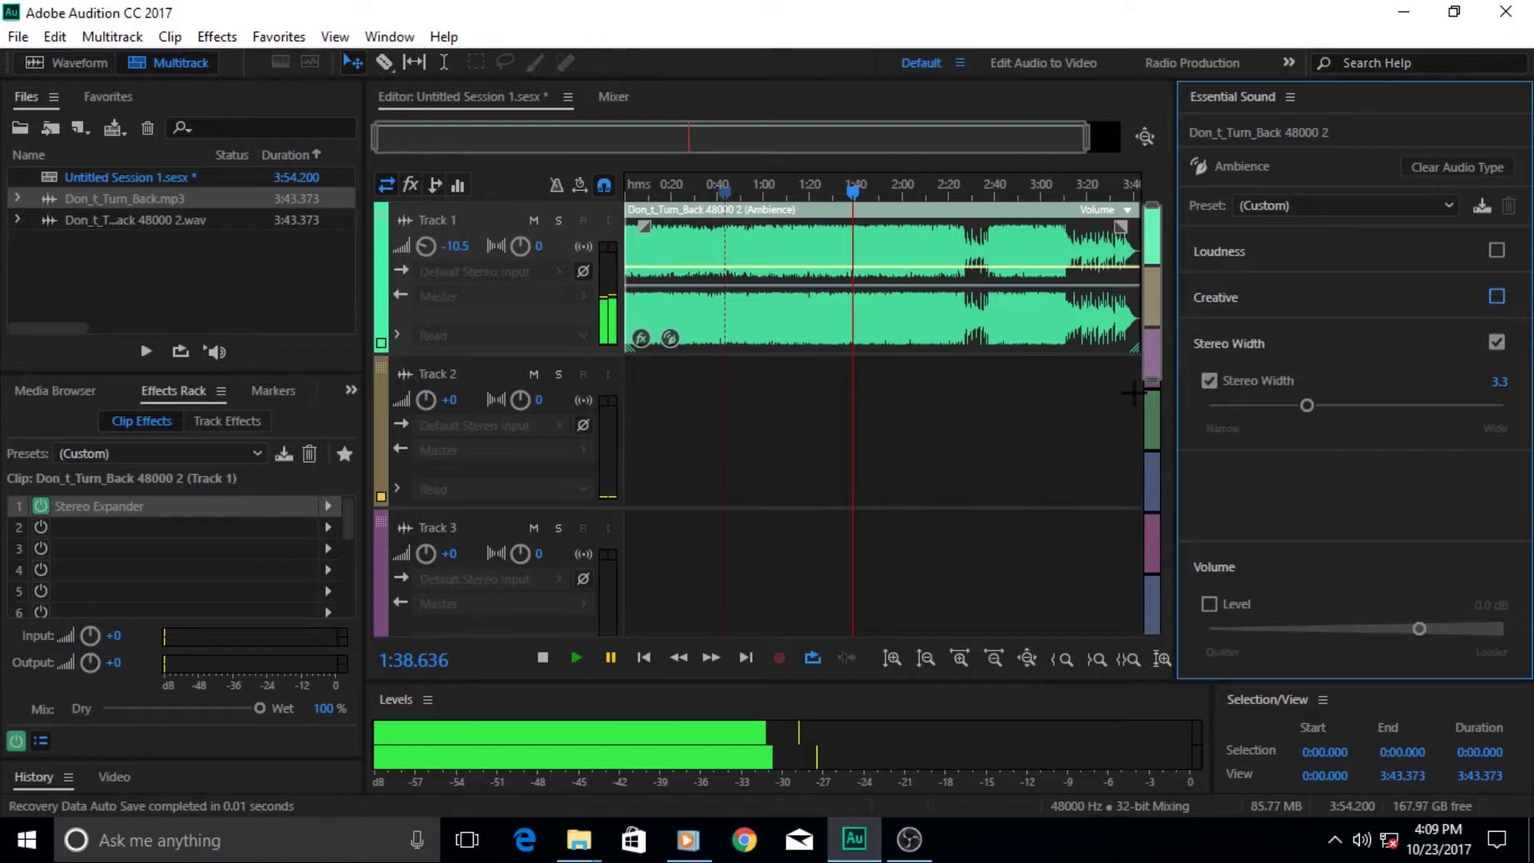
{"action": "left_click", "coordinate": [576, 655]}
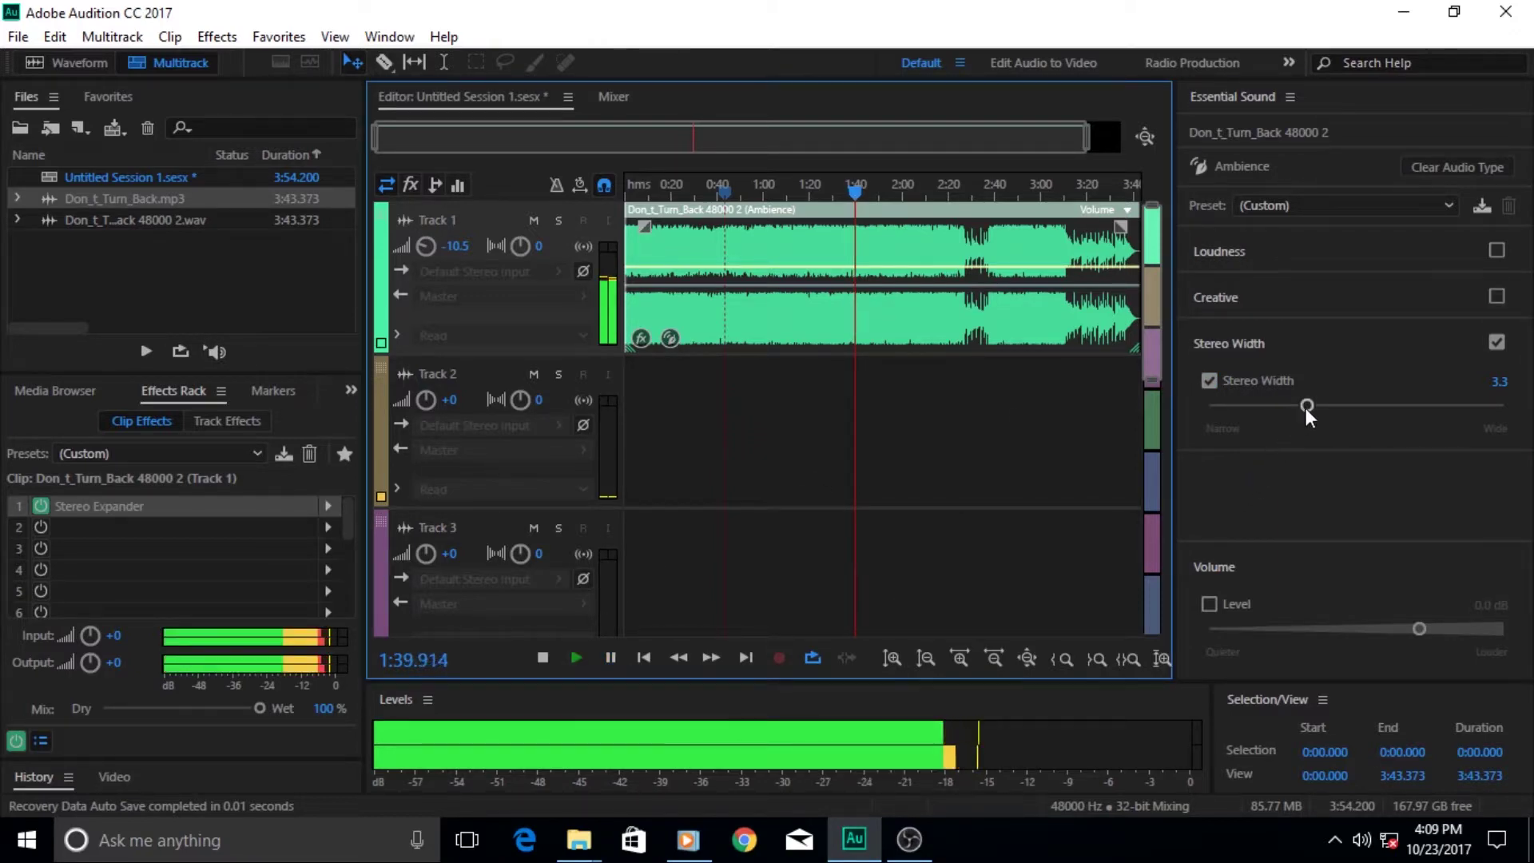
{"action": "mouse_move", "coordinate": [1305, 408]}
{"action": "left_mouse_down"}
{"action": "mouse_move", "coordinate": [1197, 404]}
{"action": "mouse_move", "coordinate": [1497, 426]}
{"action": "mouse_move", "coordinate": [1158, 420]}
{"action": "mouse_move", "coordinate": [1459, 410]}
{"action": "mouse_move", "coordinate": [1324, 408]}
{"action": "left_mouse_up"}
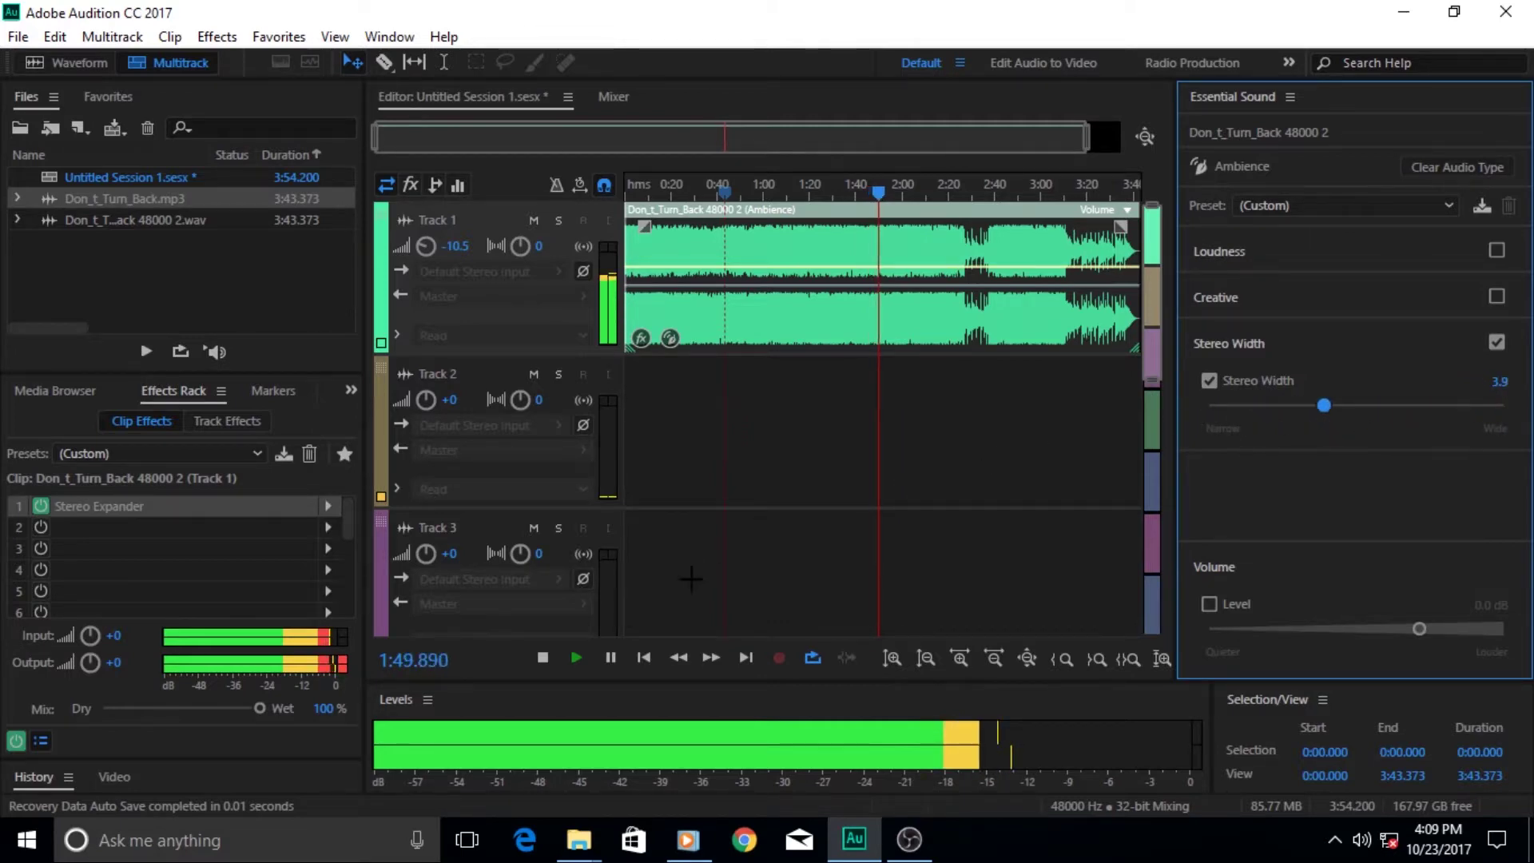
{"action": "left_click", "coordinate": [612, 658]}
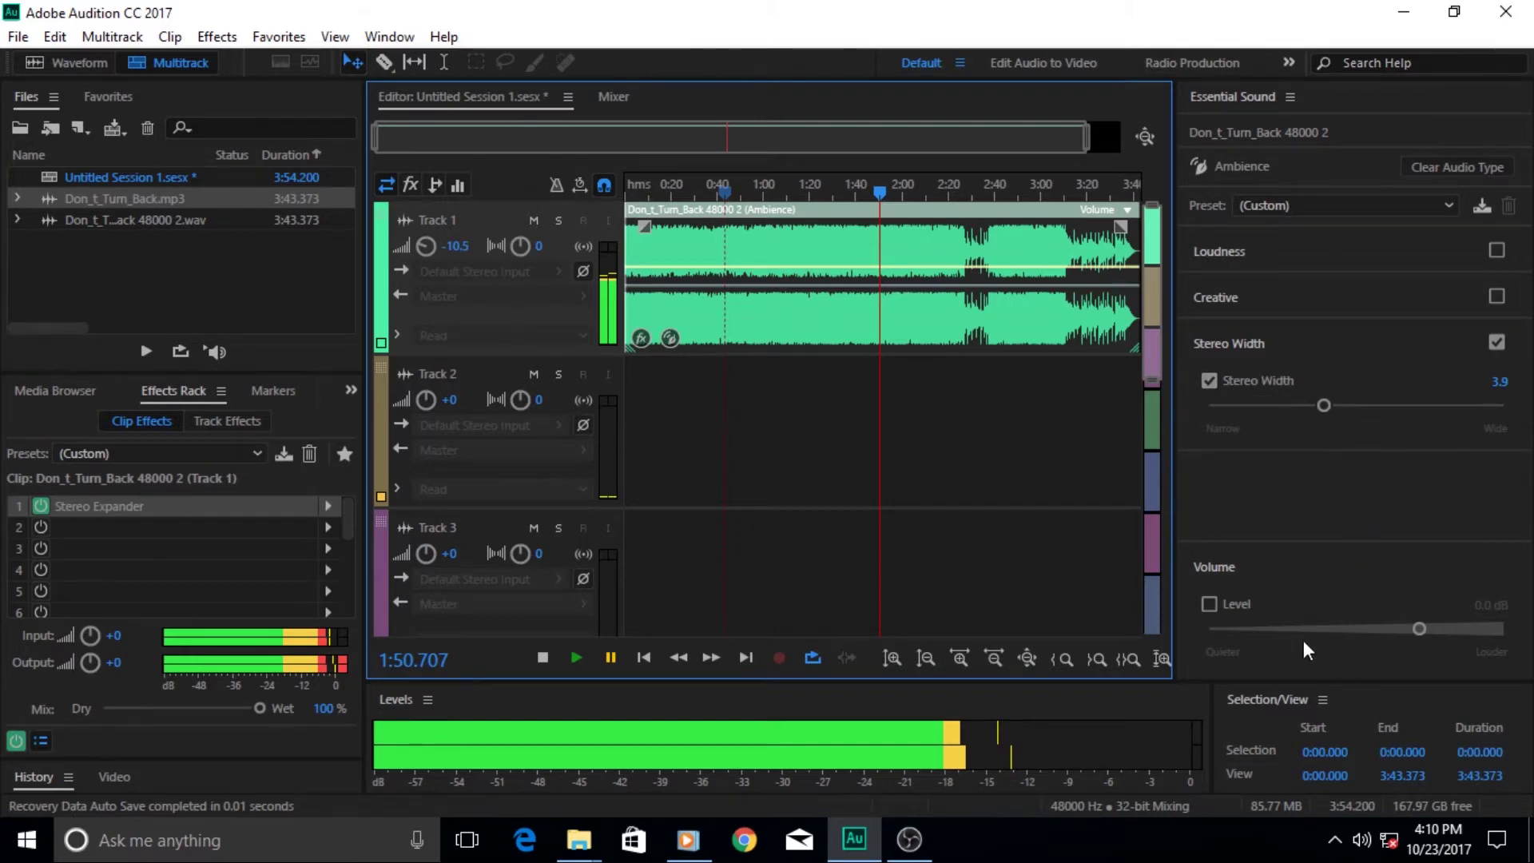
{"action": "left_click", "coordinate": [1209, 606]}
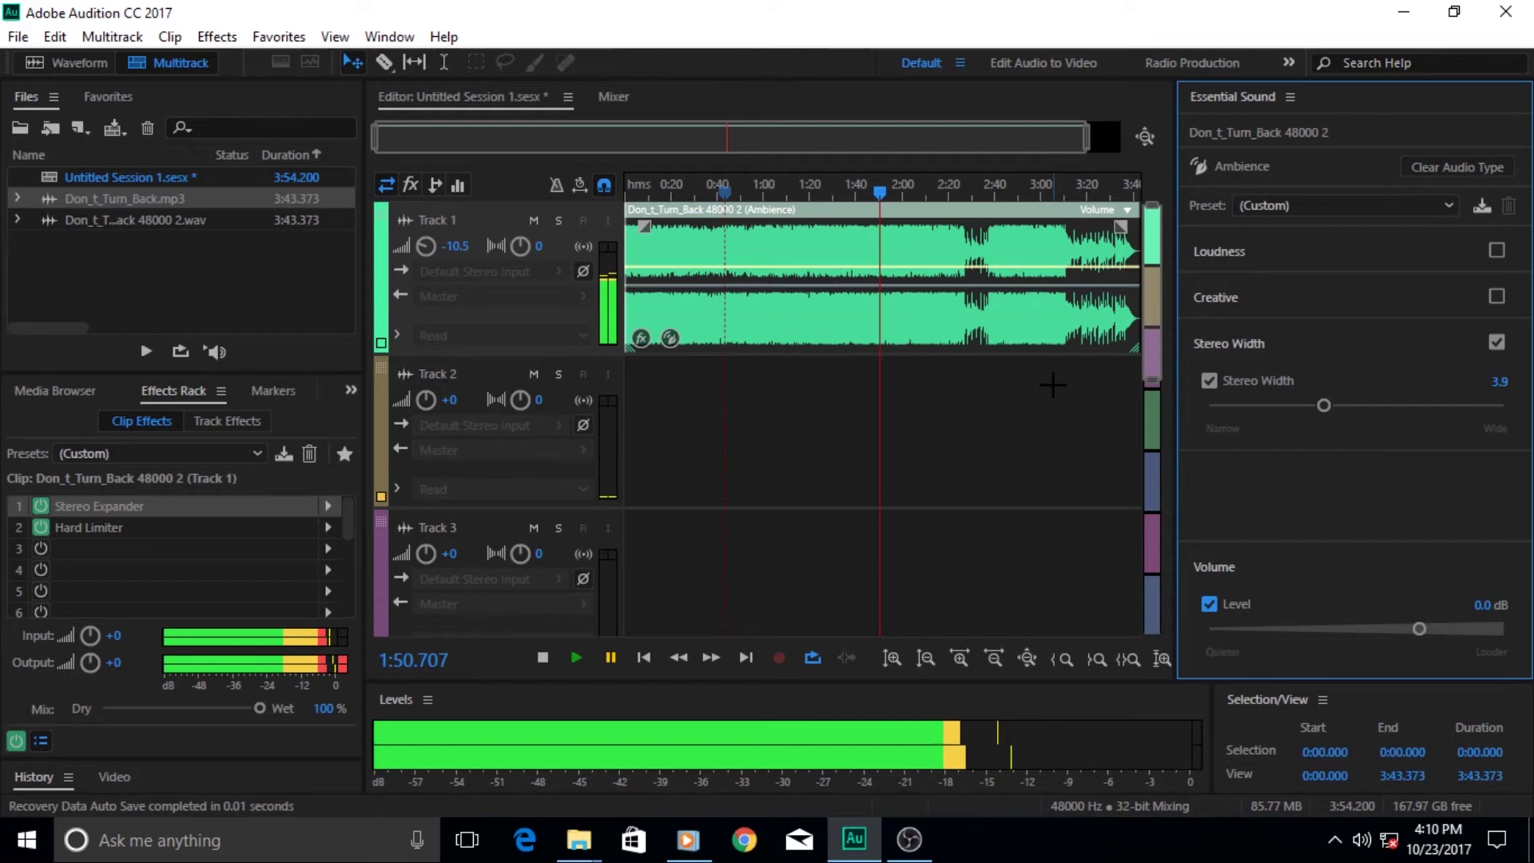
{"action": "left_click", "coordinate": [1210, 607]}
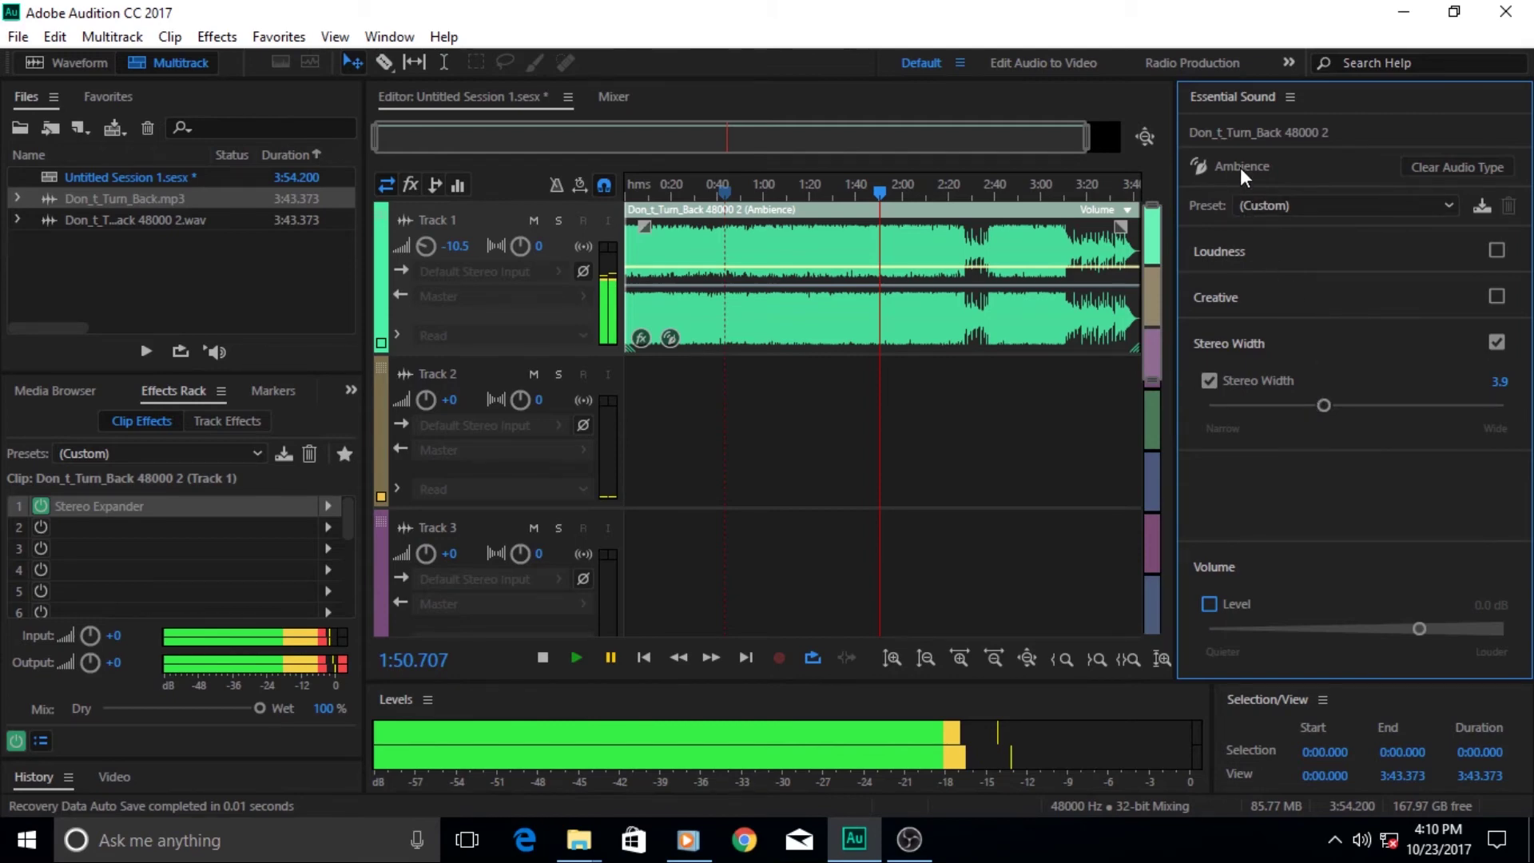
Step: Clear the clip's Ambience audio type and minimize Audition to the desktop
{"action": "left_click", "coordinate": [1442, 168]}
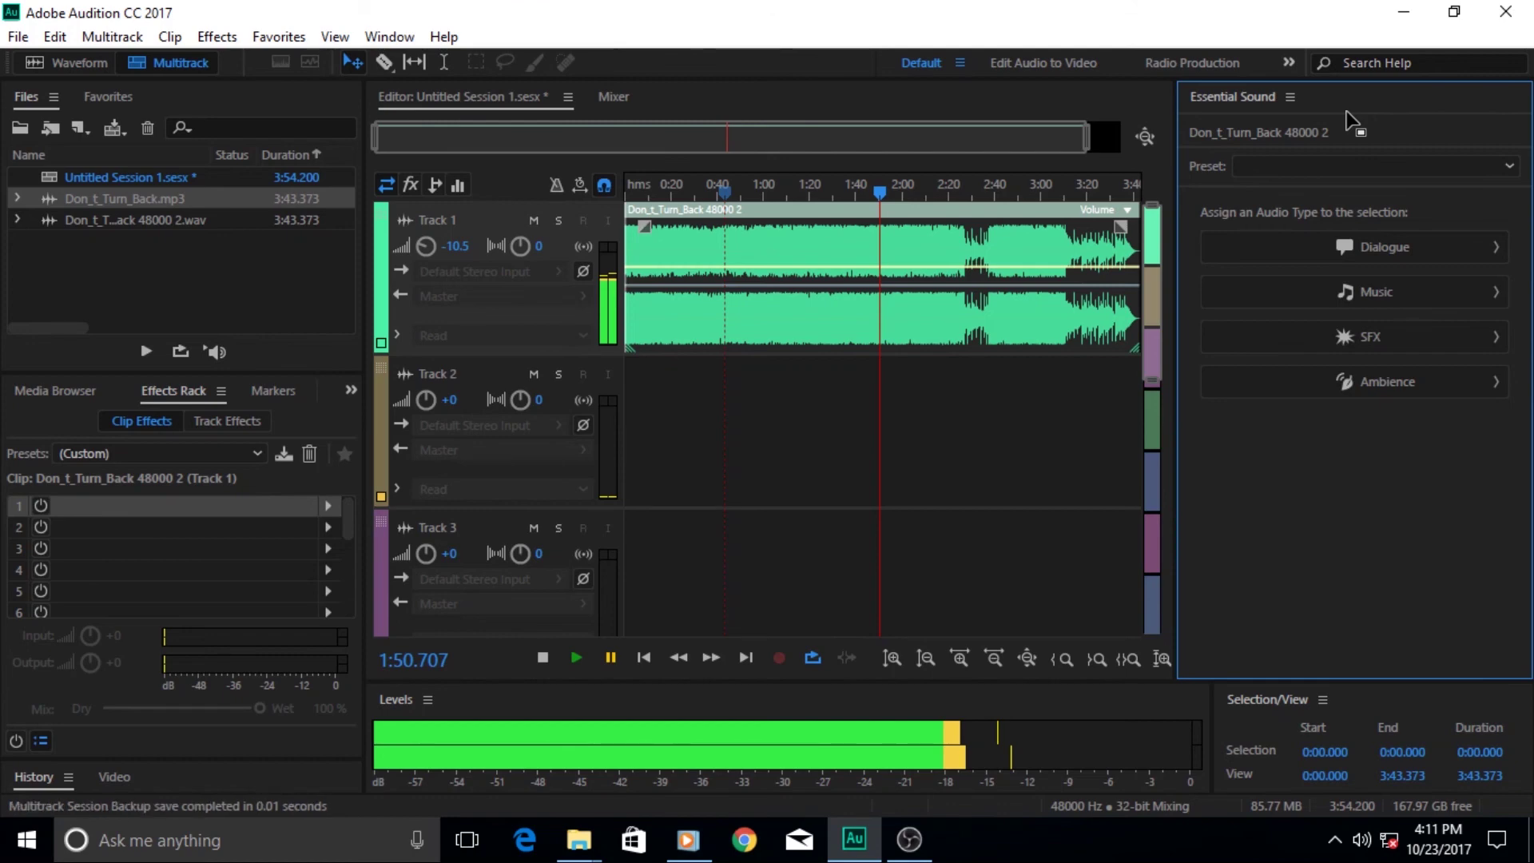
{"action": "left_click", "coordinate": [855, 841]}
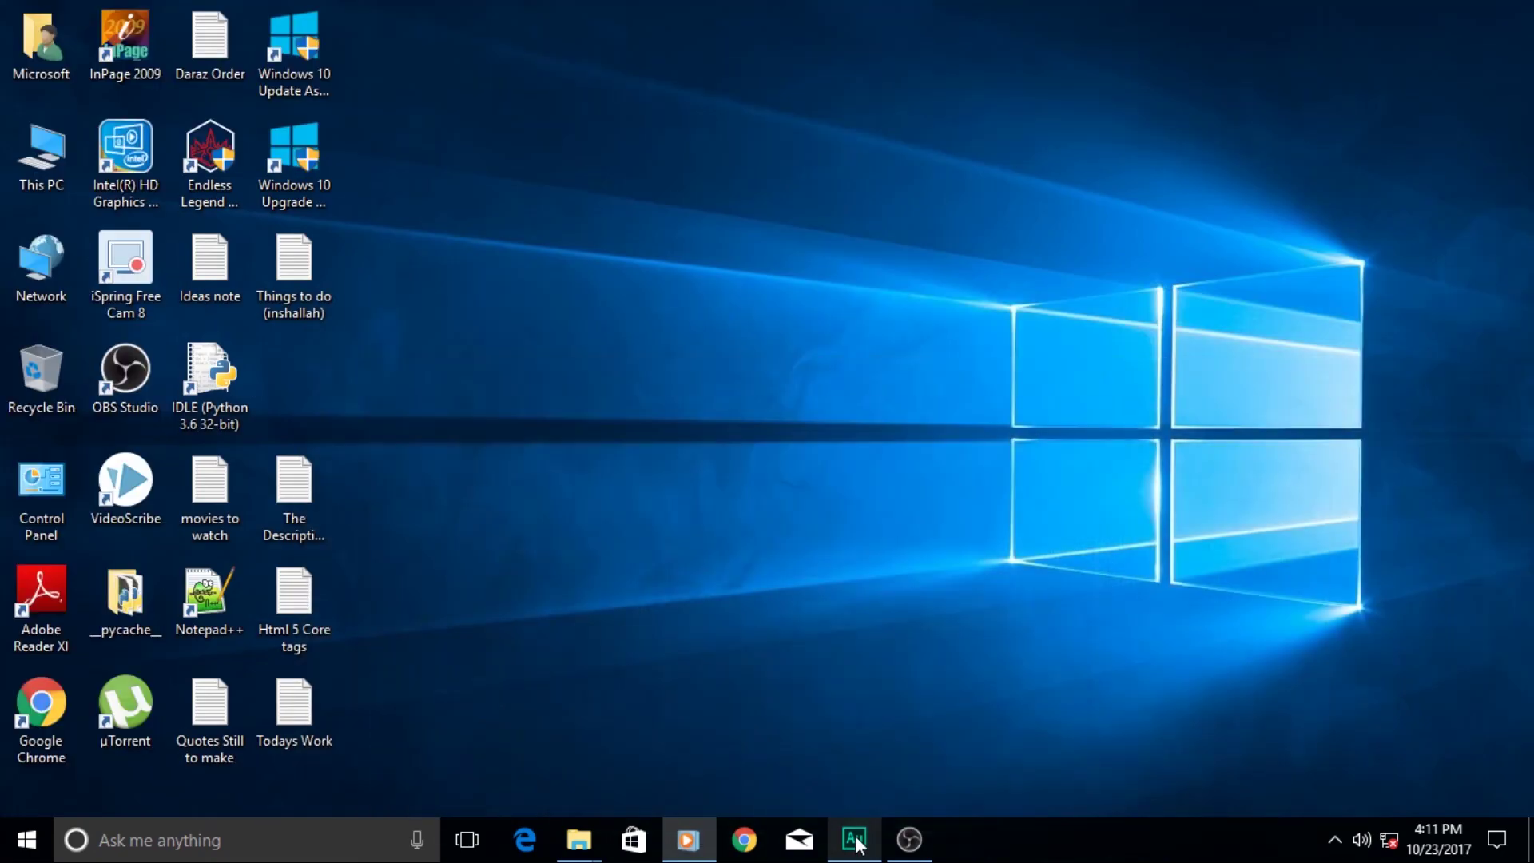